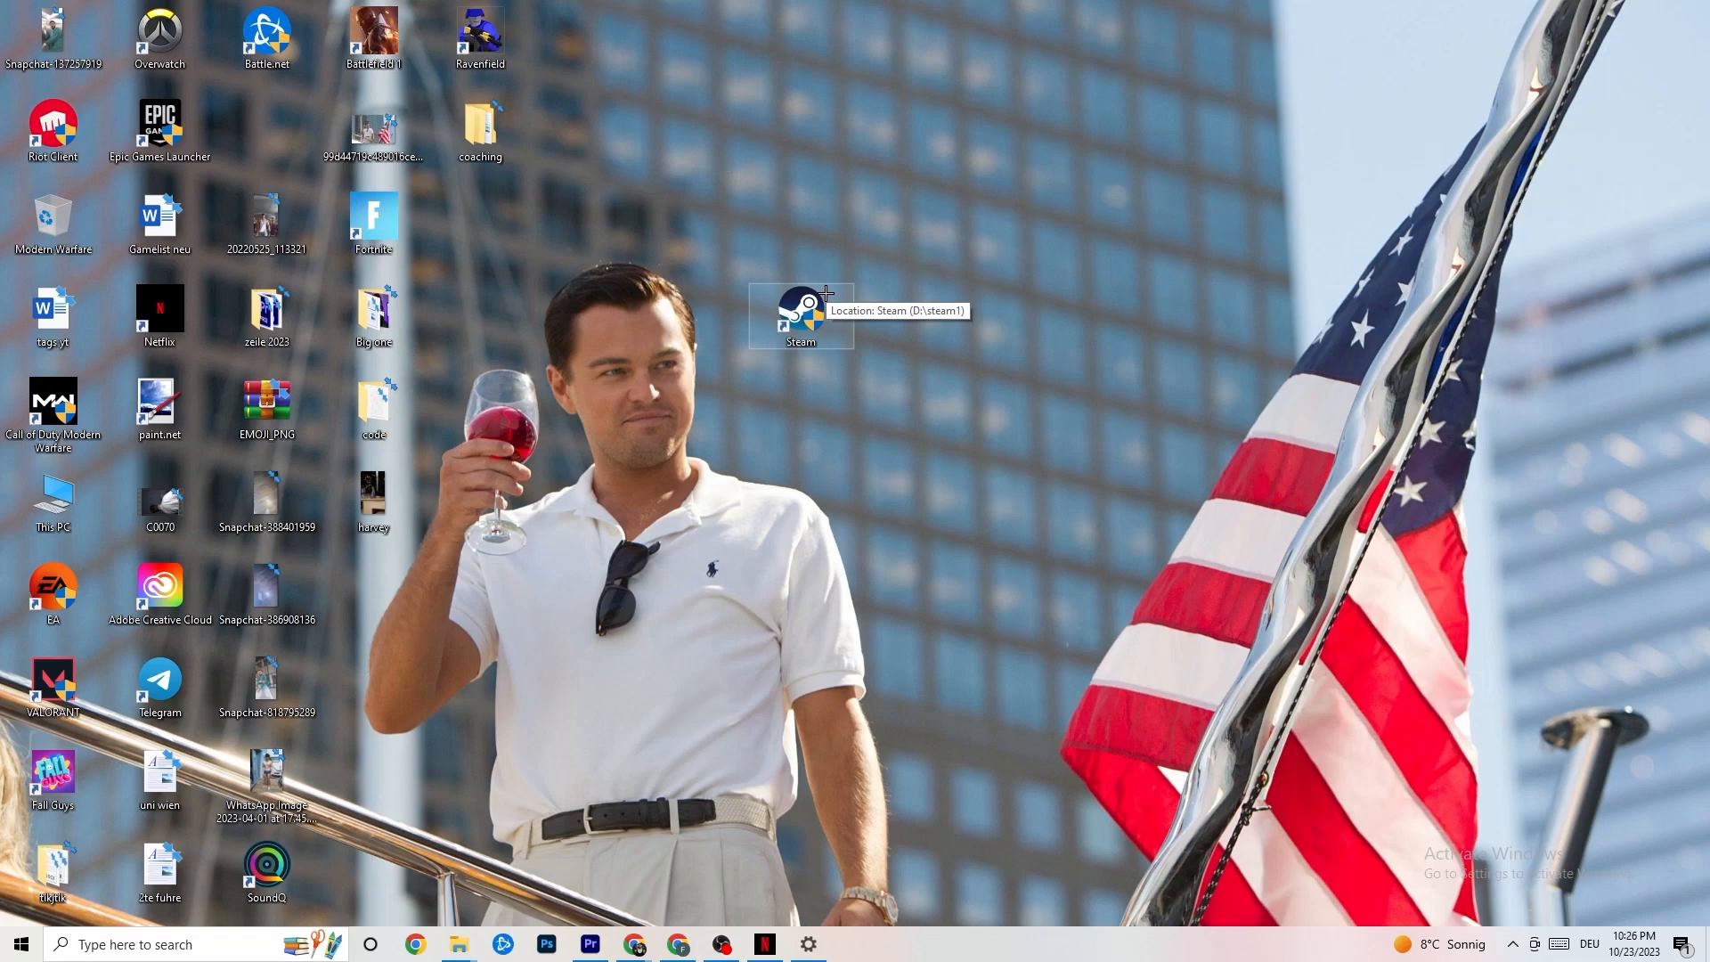
Step: Open the compatibility settings in the properties of the Steam desktop shortcut
{"action": "right_click", "coordinate": [818, 311]}
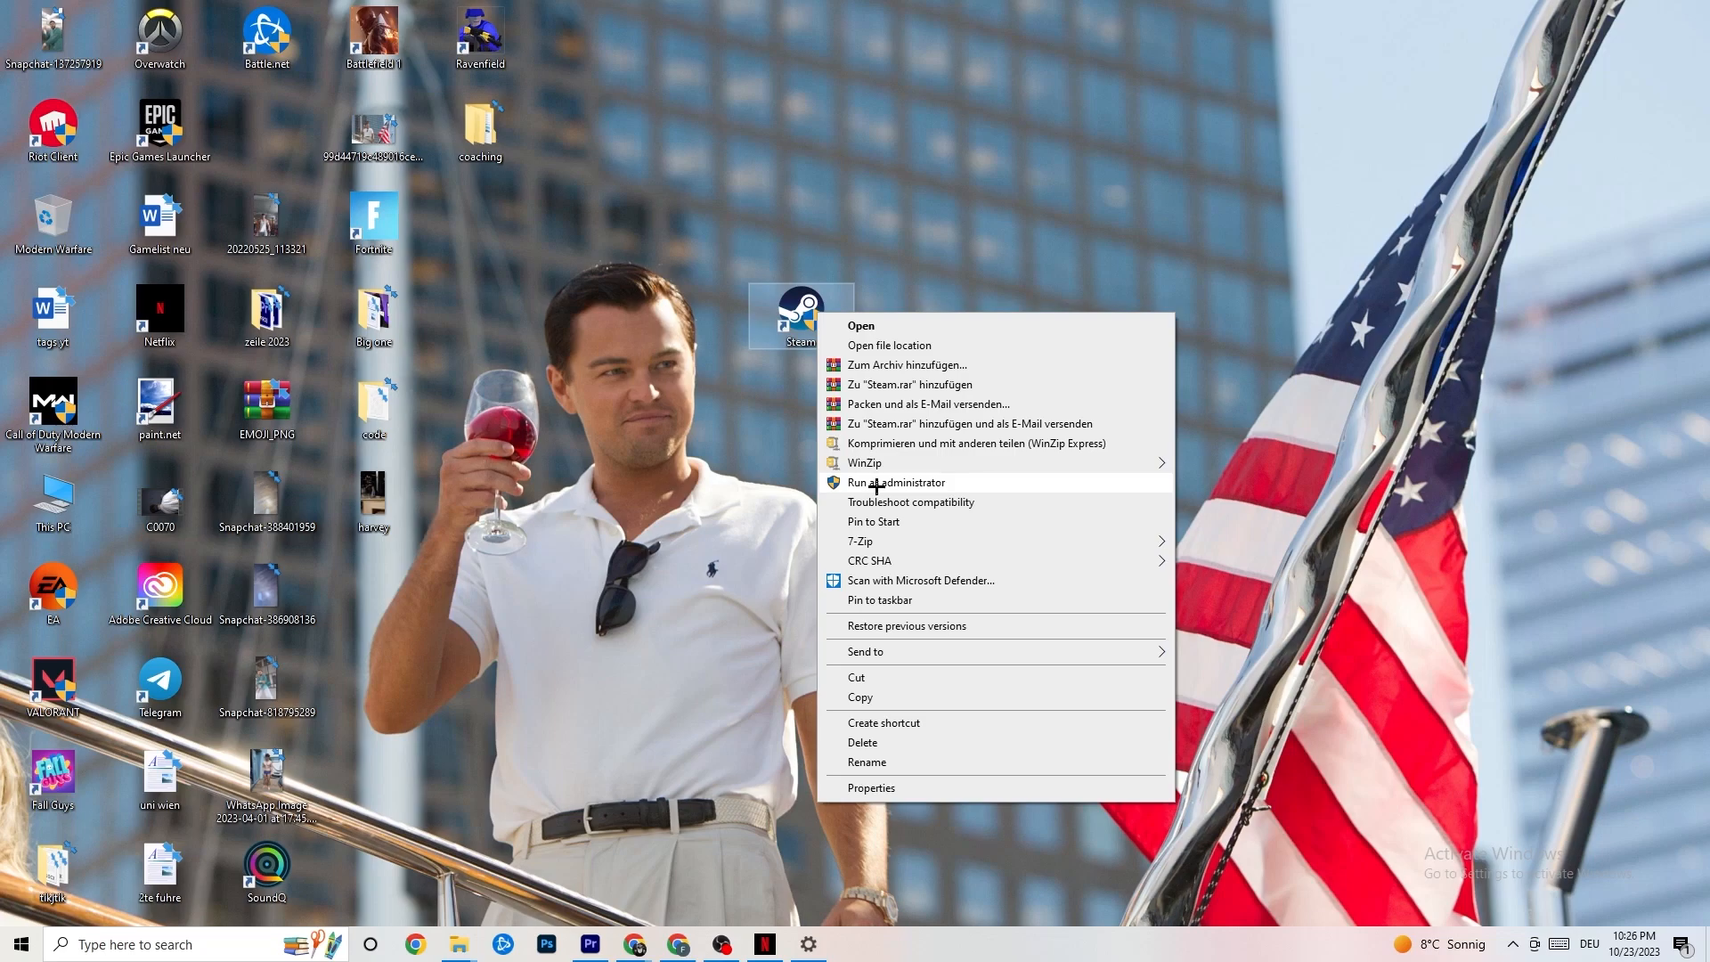
{"action": "left_click", "coordinate": [756, 474]}
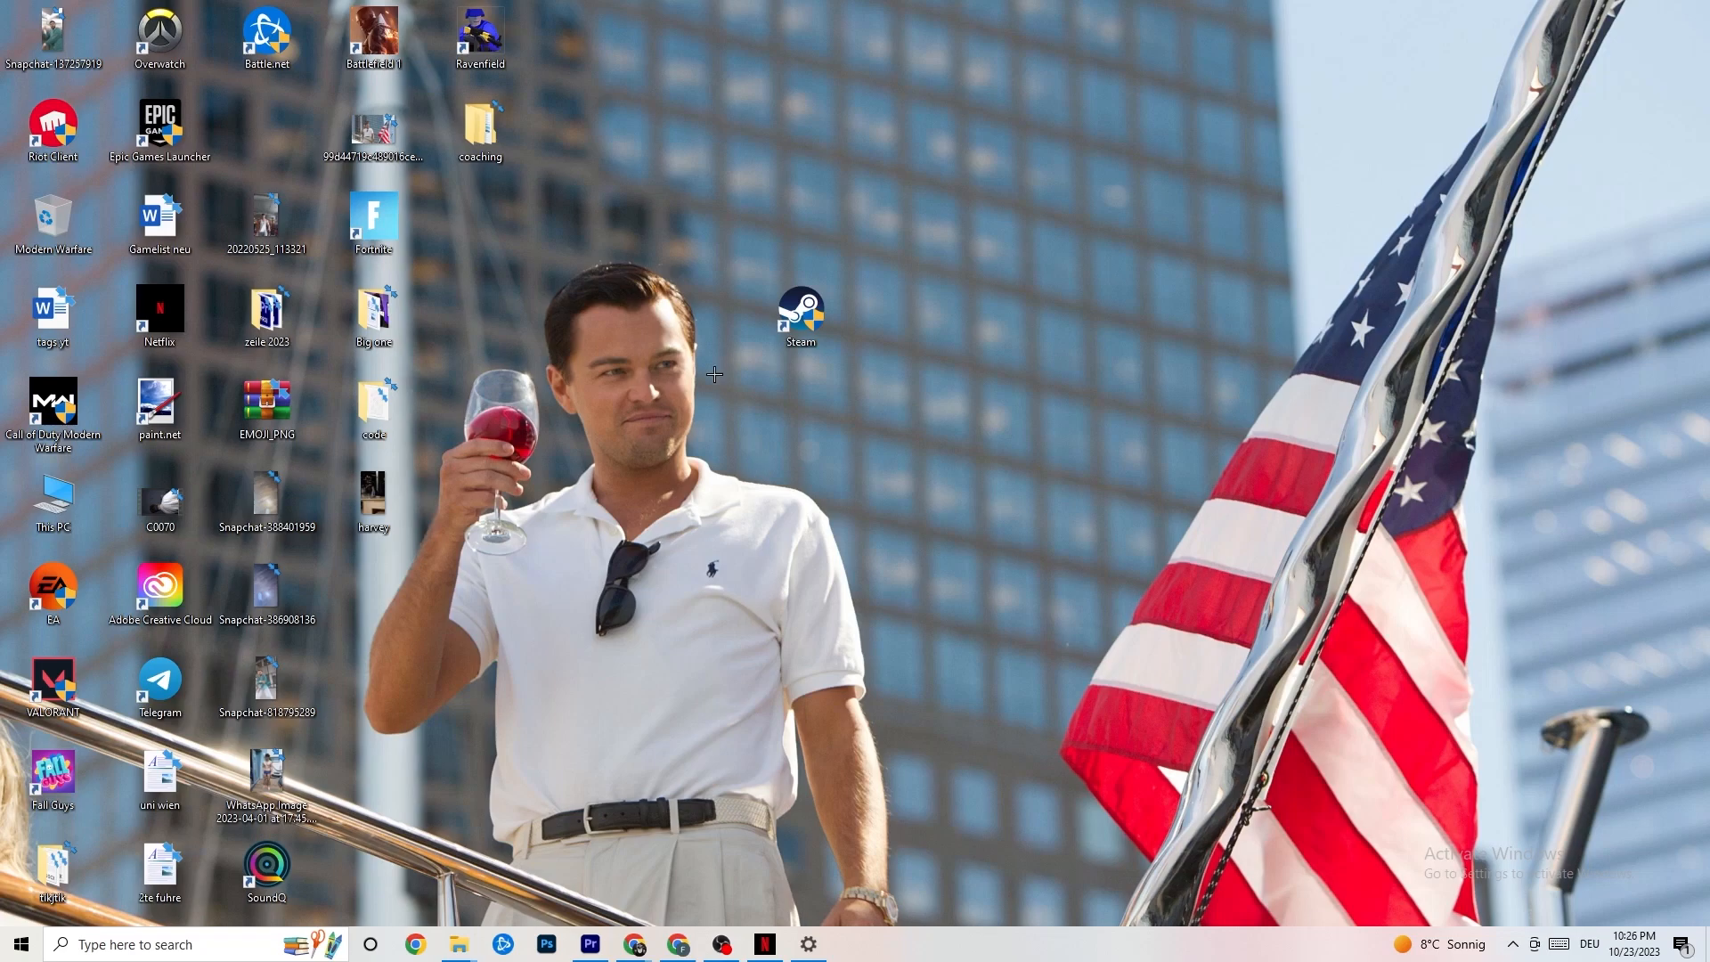
{"action": "right_click", "coordinate": [798, 317]}
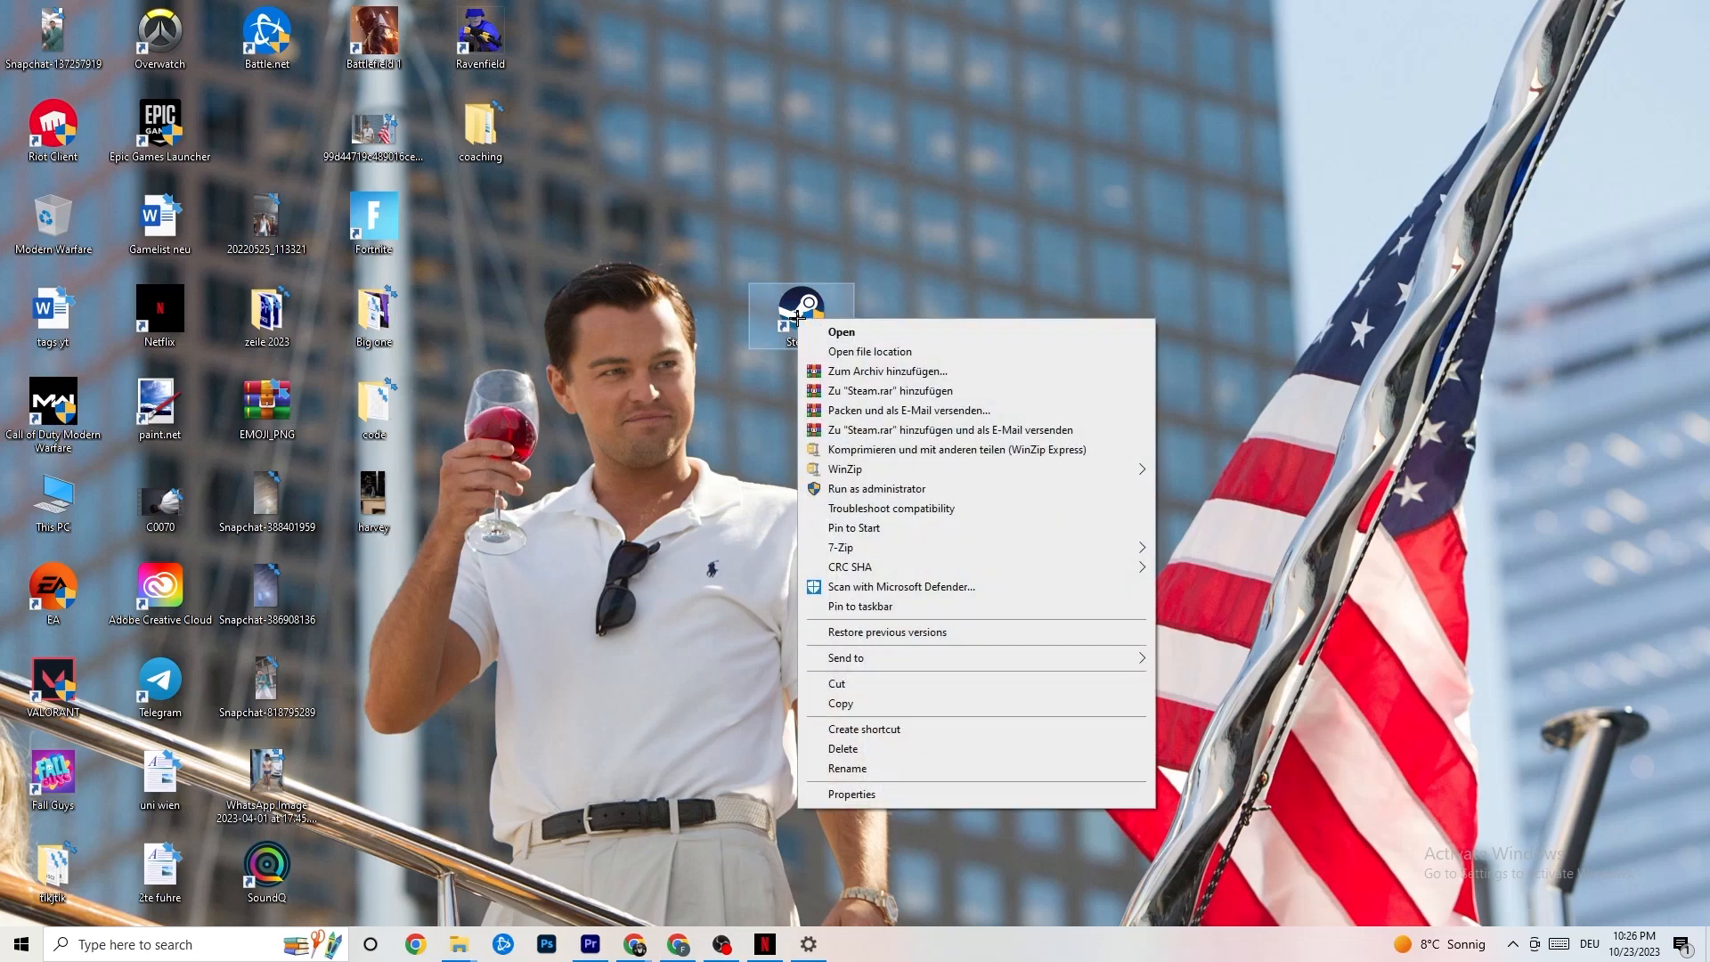
{"action": "left_click", "coordinate": [890, 799]}
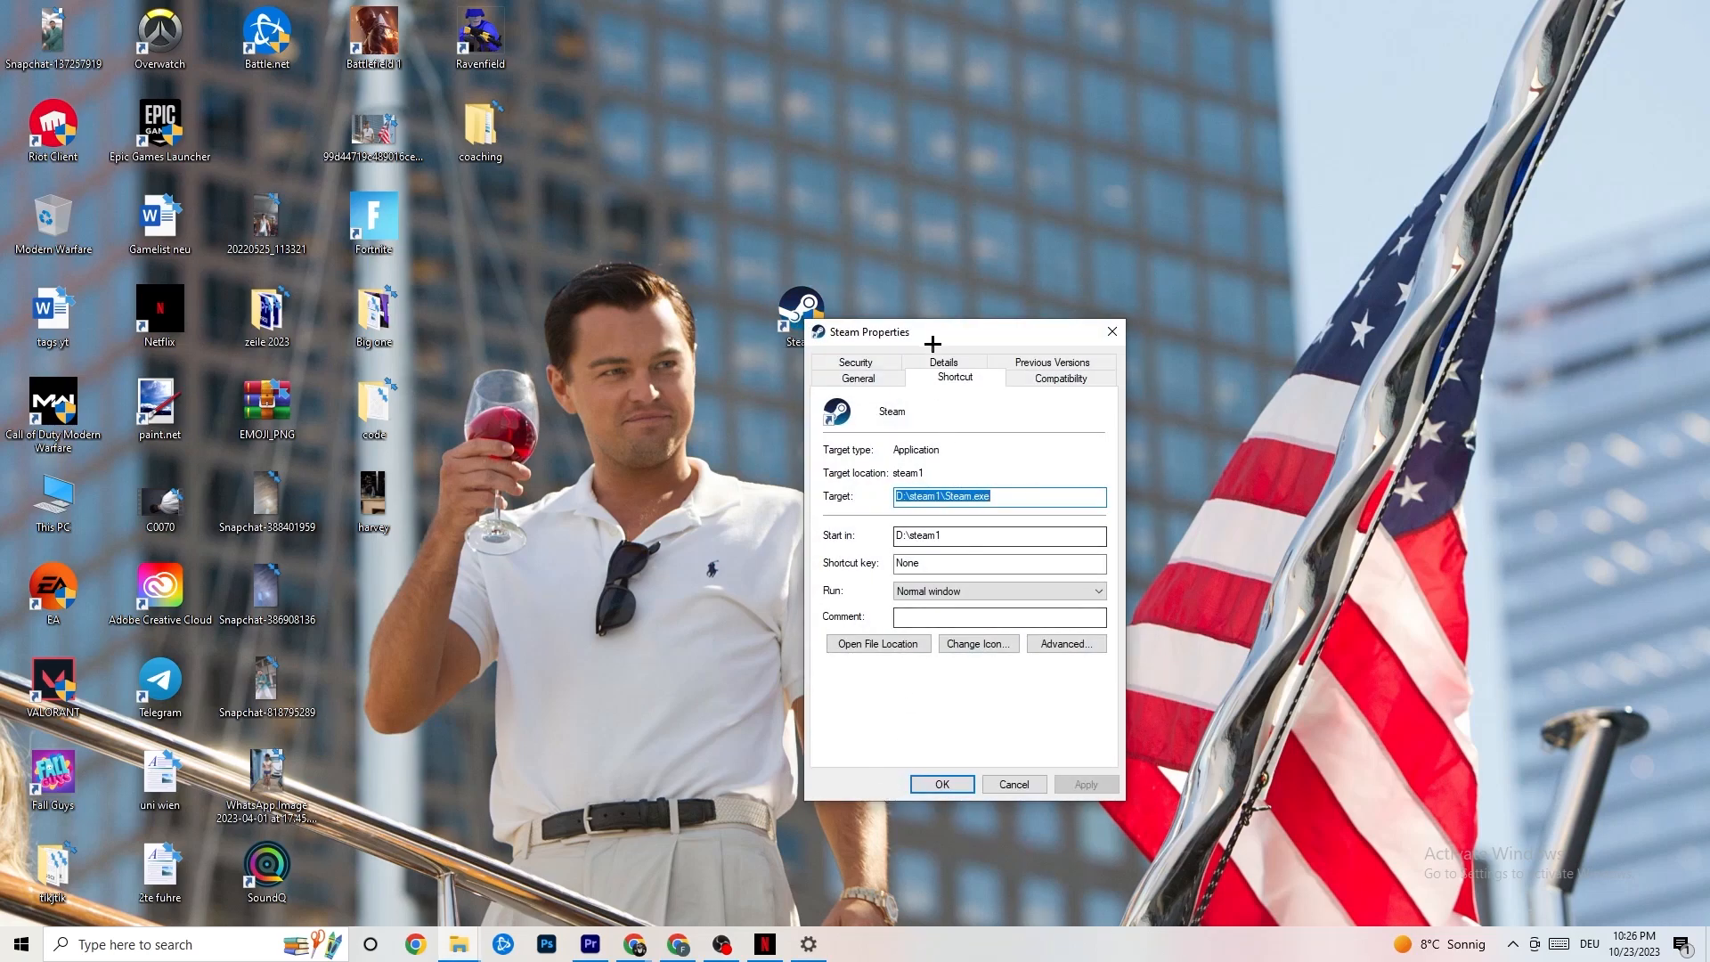
{"action": "left_click_drag", "start_coordinate": [928, 342], "coordinate": [844, 199]}
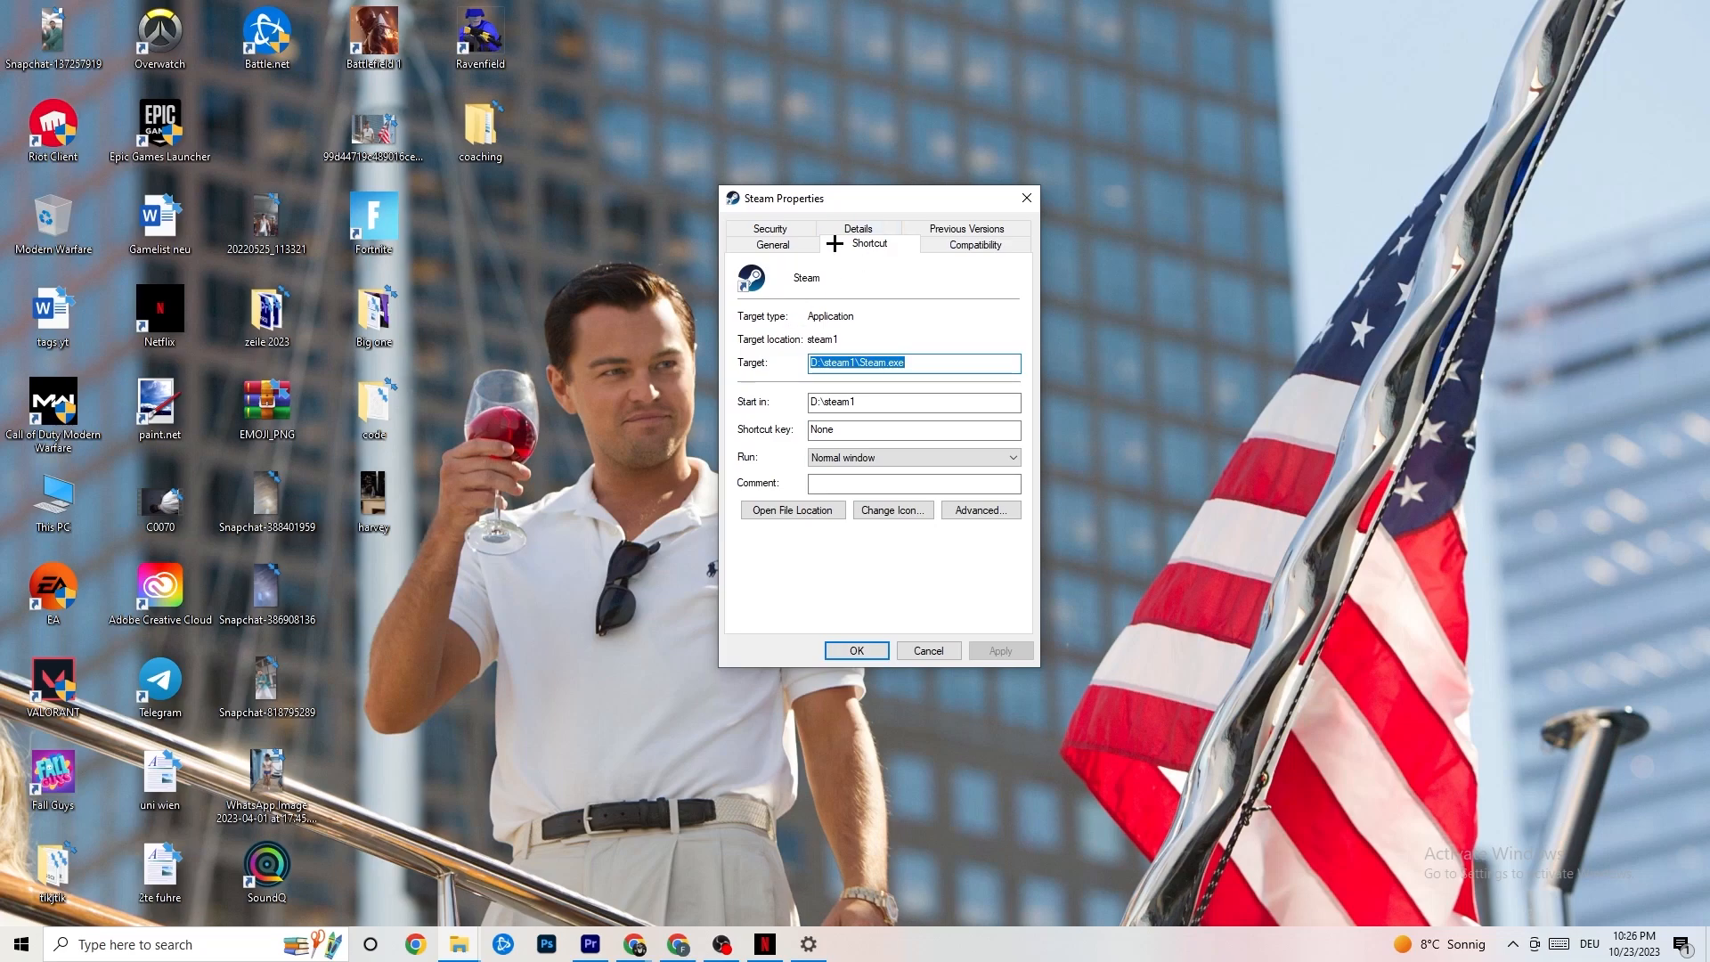
{"action": "left_click", "coordinate": [928, 243]}
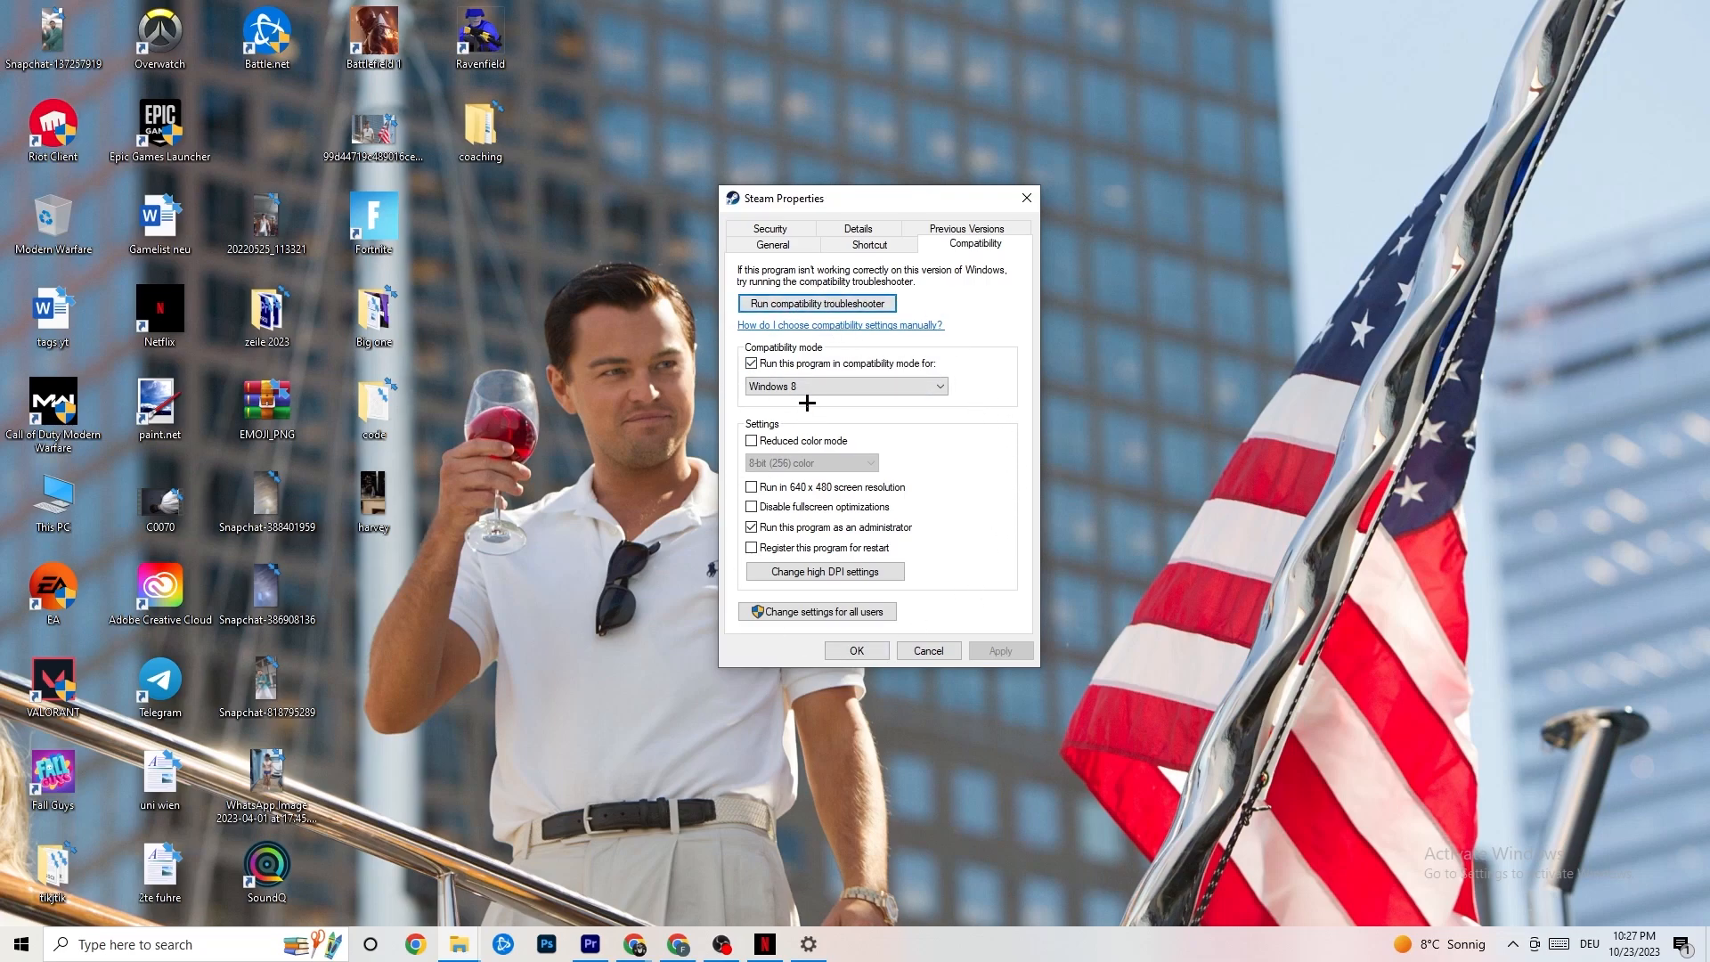
Step: View the Windows versions offered for Steam's compatibility mode and accept the shortcut's properties
{"action": "left_click", "coordinate": [751, 363]}
{"action": "left_click", "coordinate": [829, 384]}
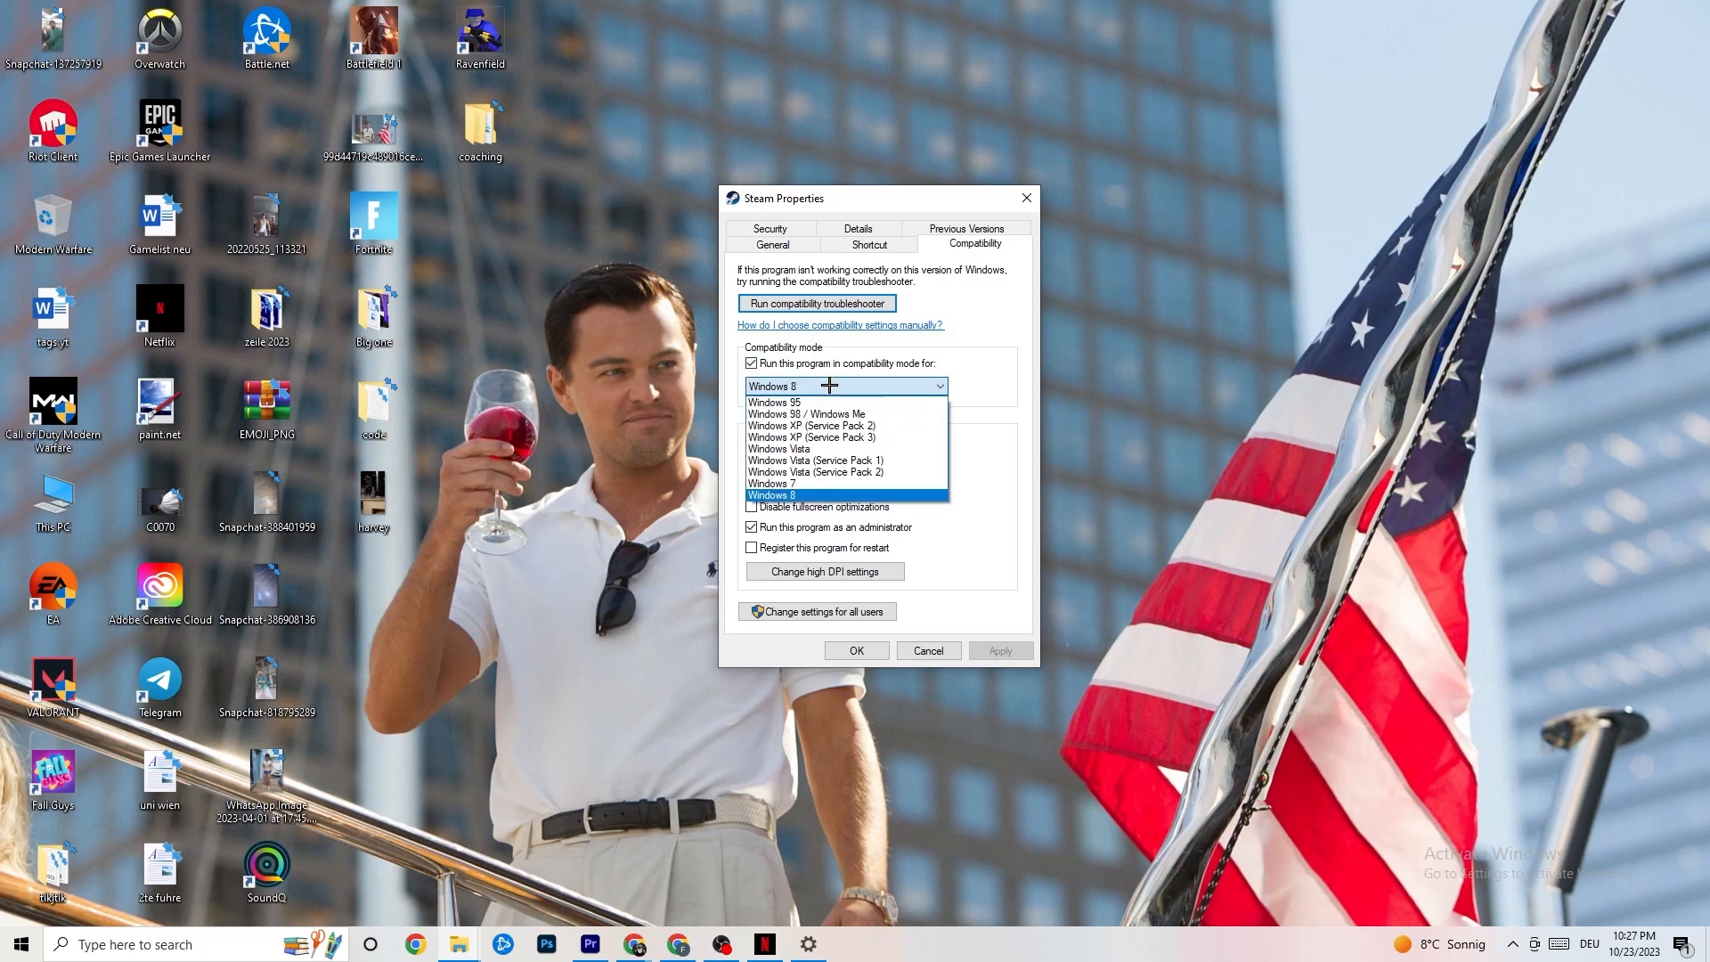
{"action": "left_click", "coordinate": [971, 413]}
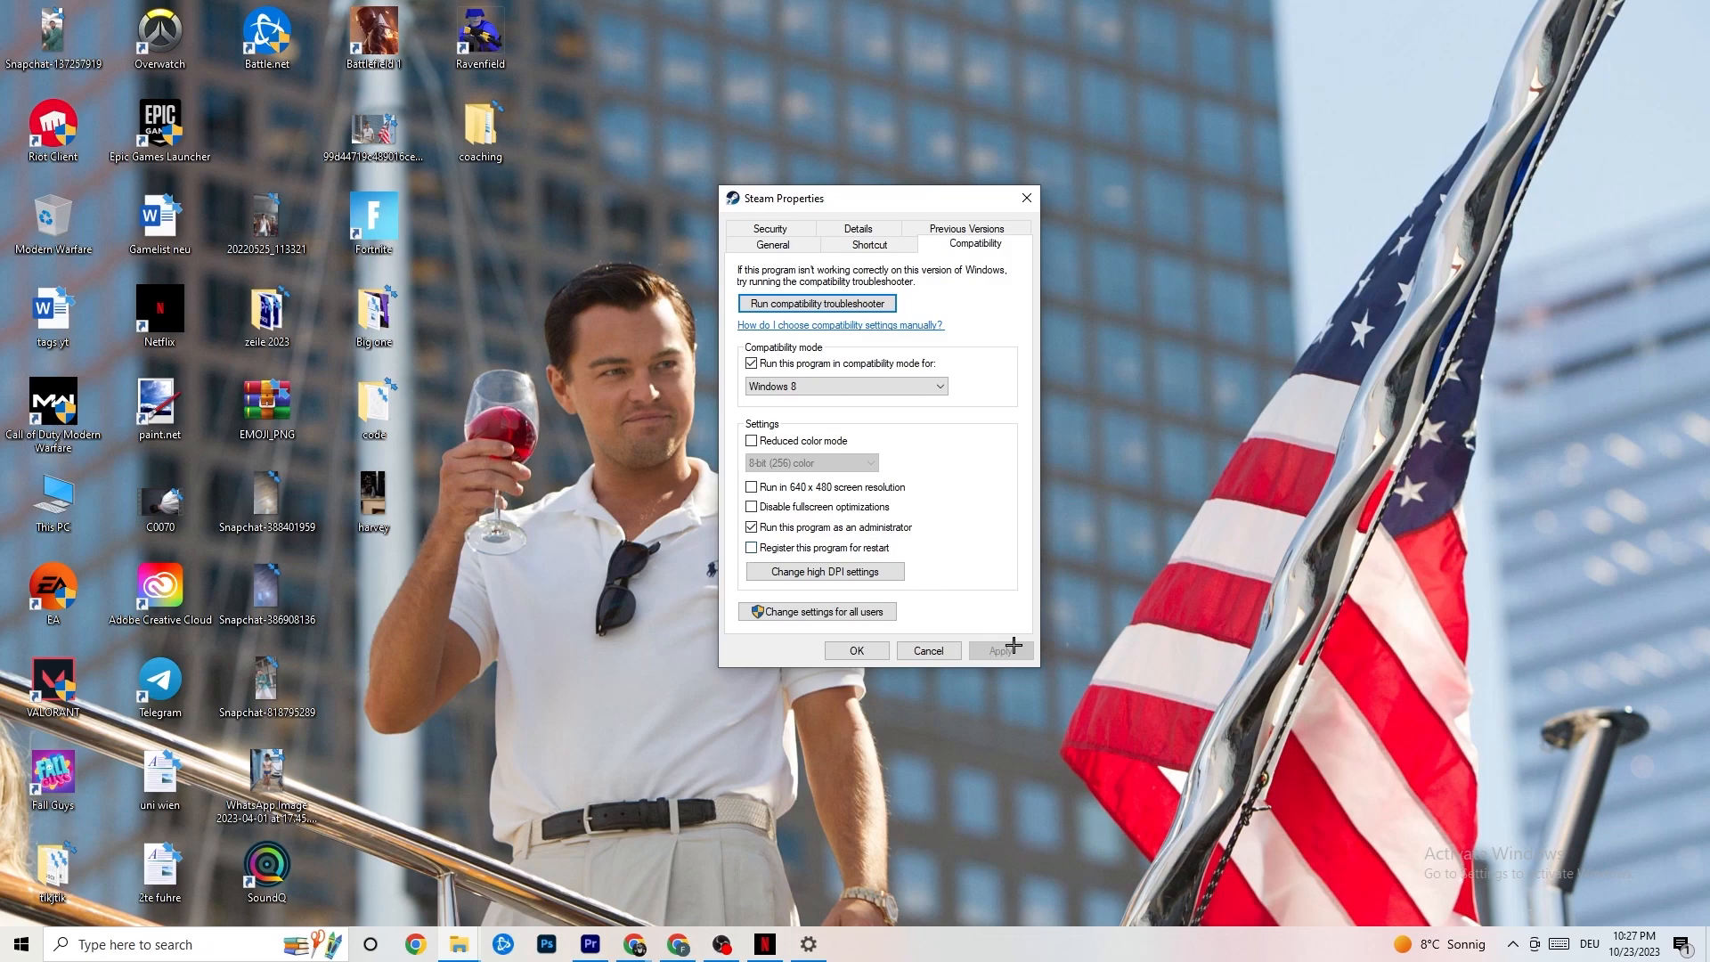
{"action": "left_click", "coordinate": [858, 652]}
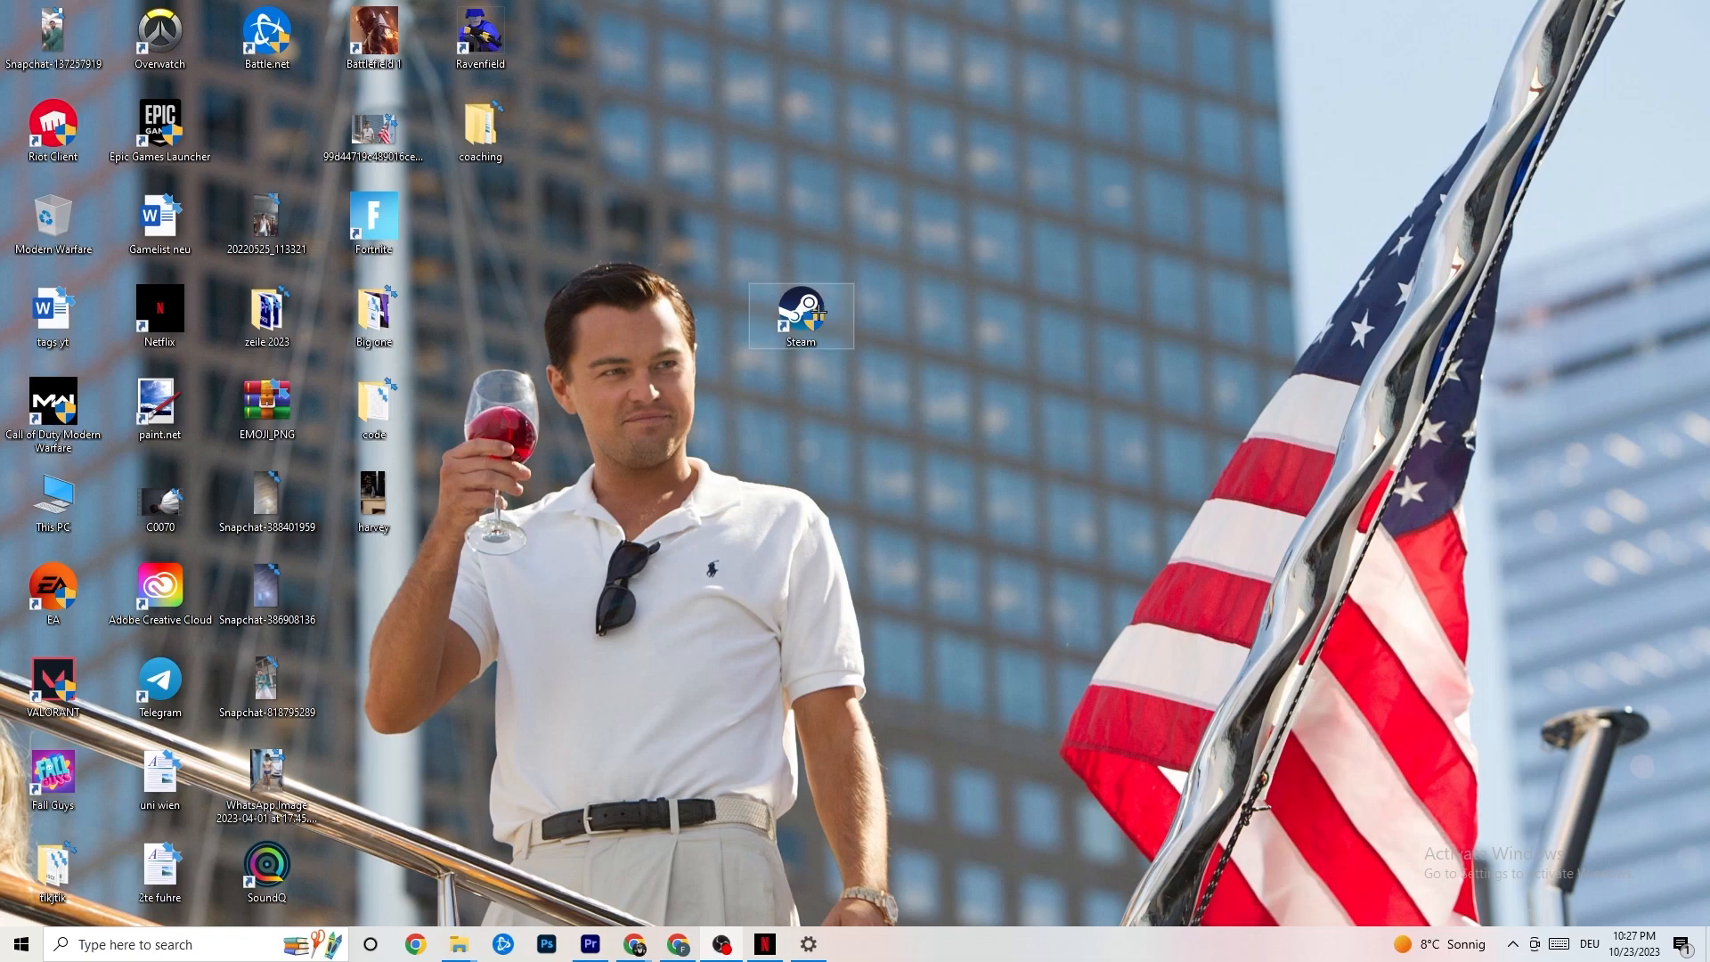
{"action": "left_click", "coordinate": [4, 957]}
{"action": "left_click", "coordinate": [633, 803]}
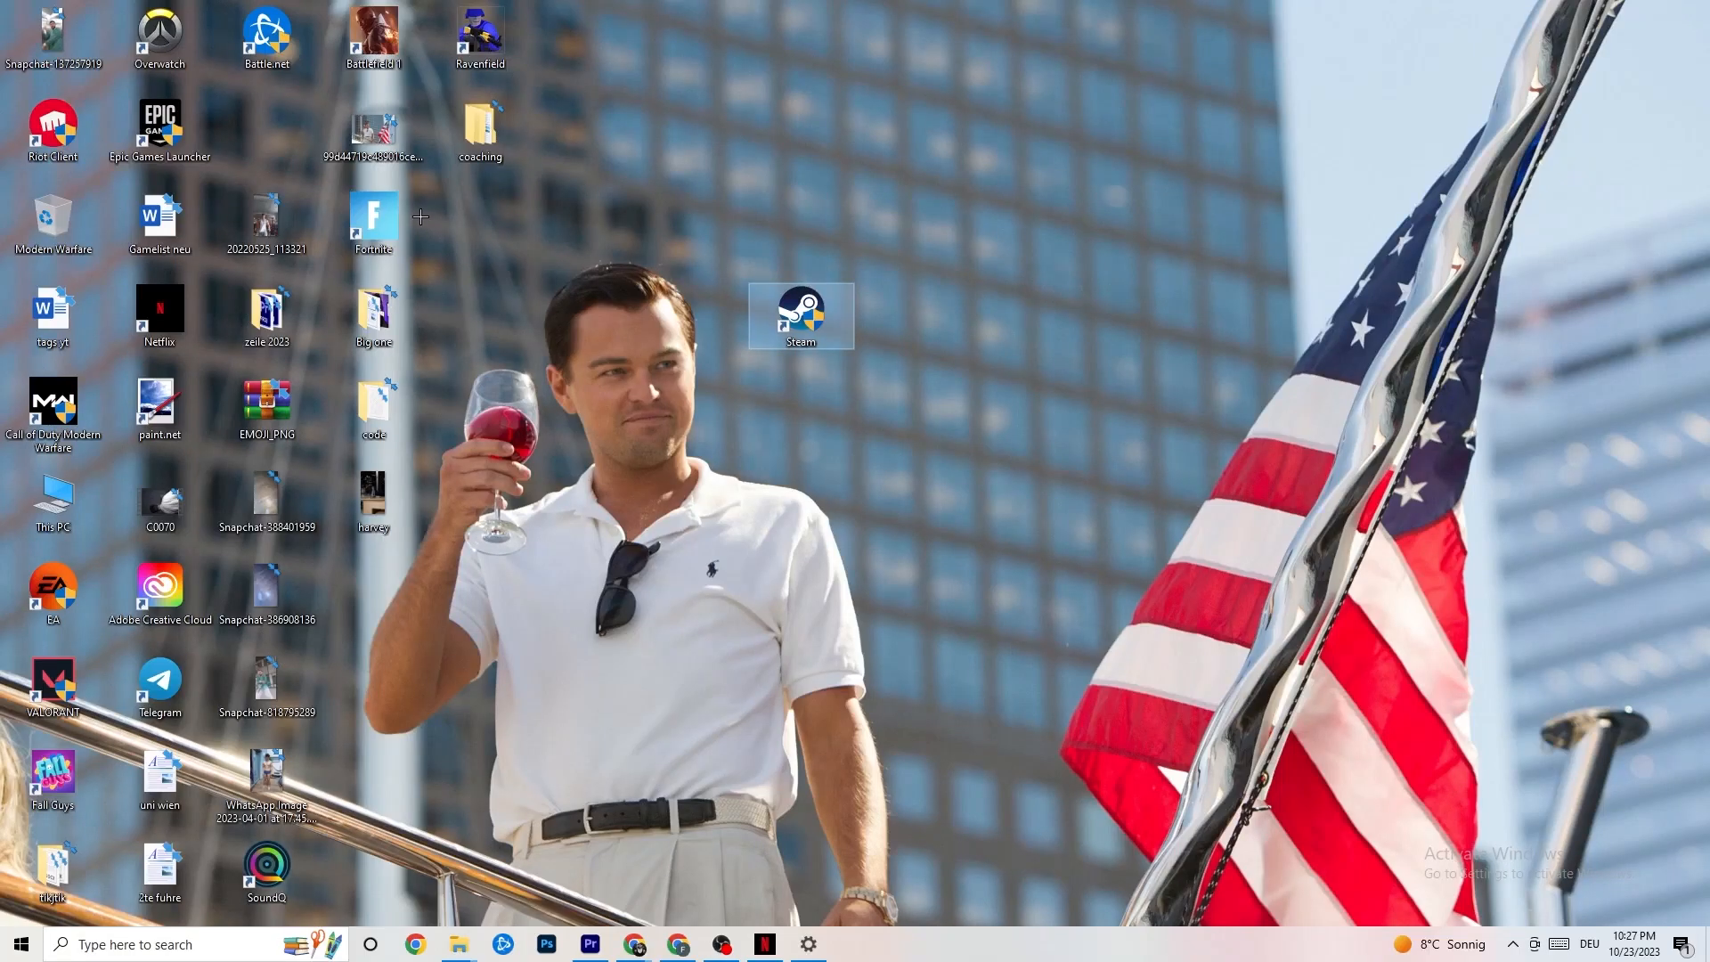
{"action": "right_click", "coordinate": [784, 325]}
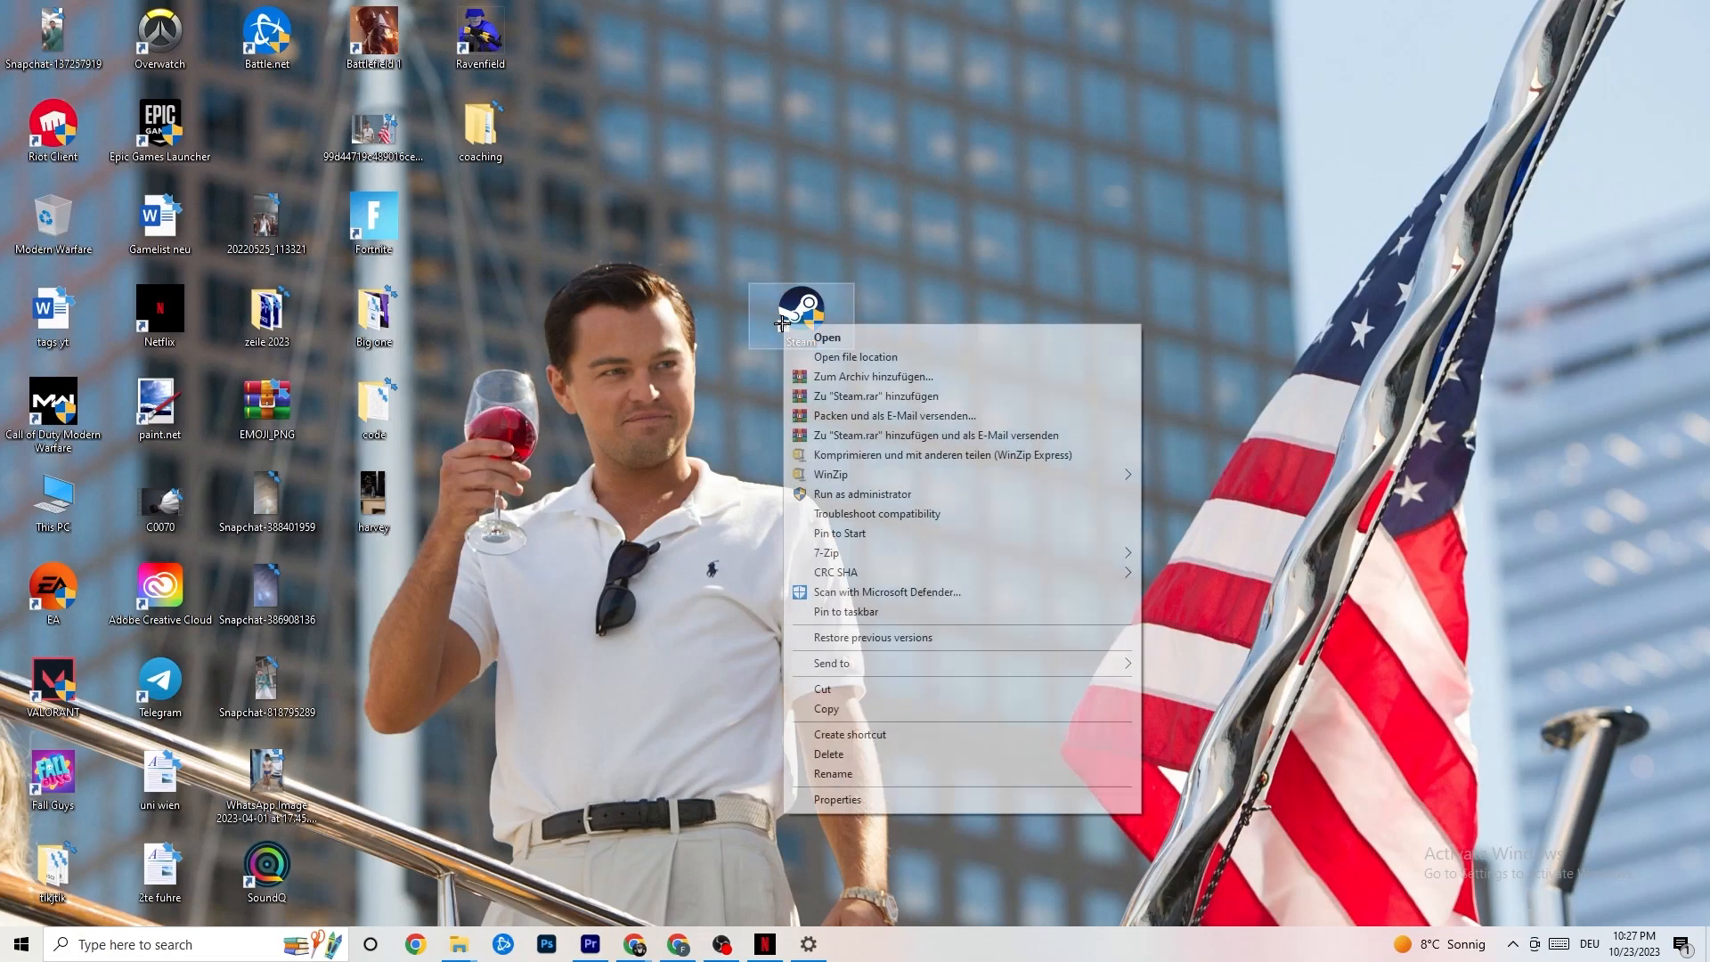
{"action": "left_click", "coordinate": [733, 500]}
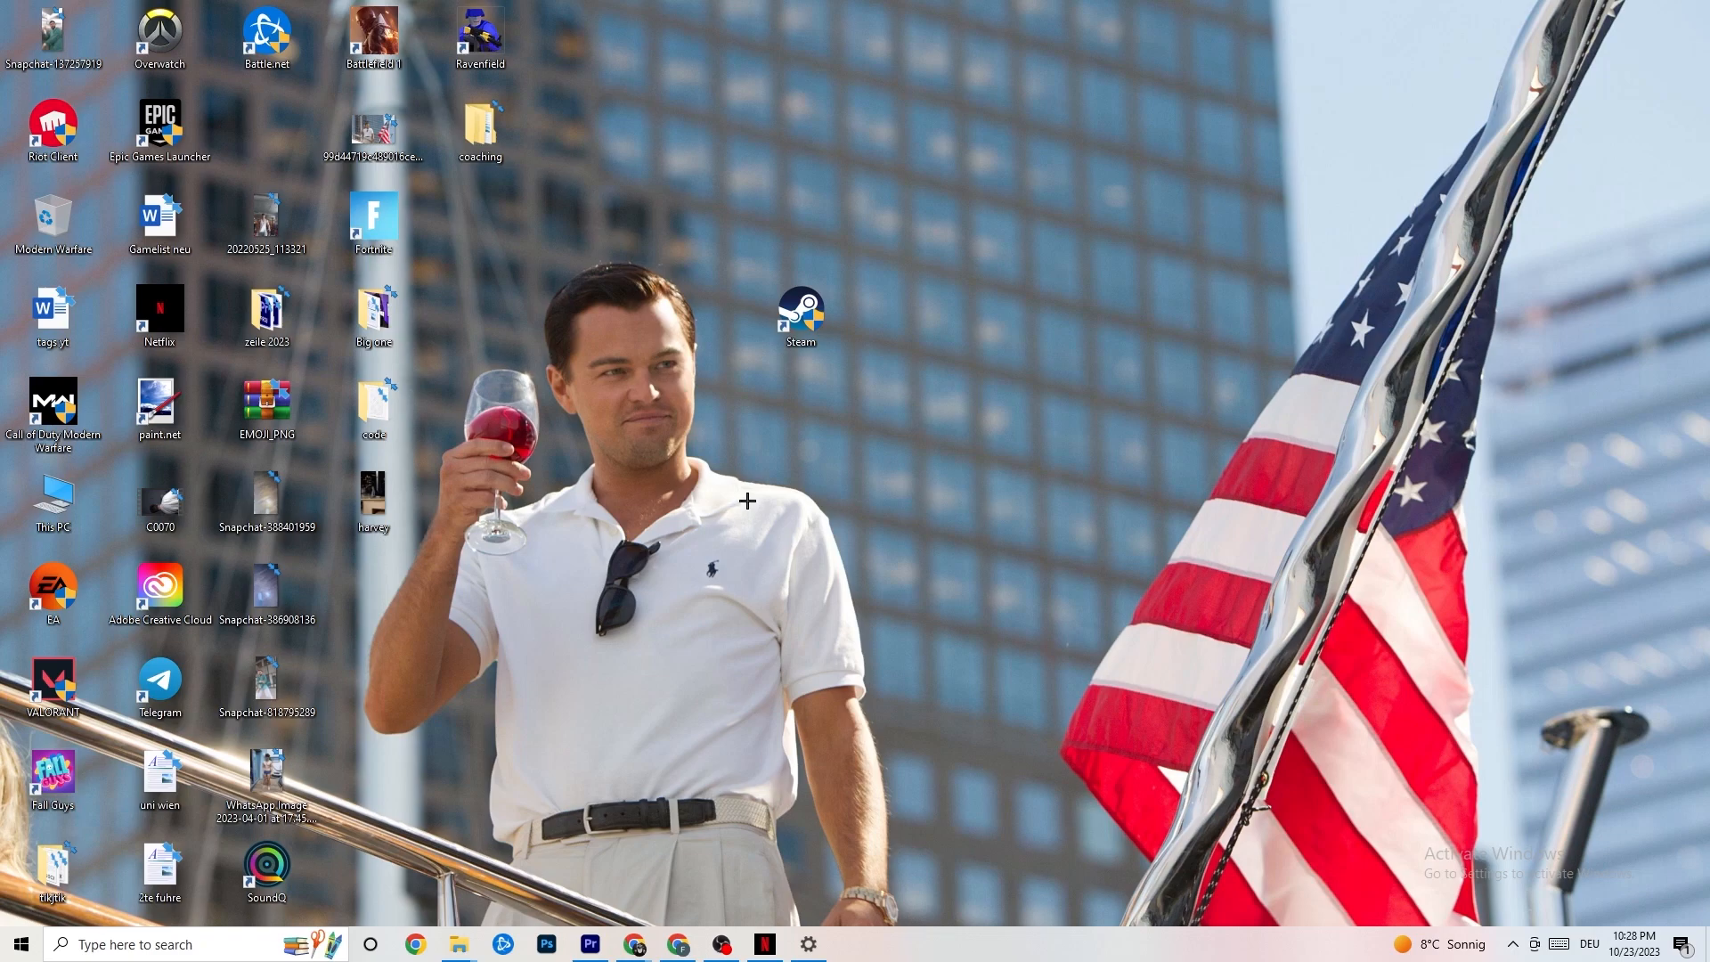
Step: Open Task Manager maximized and view the actions available for the running Google Chrome process
{"action": "right_click", "coordinate": [950, 955]}
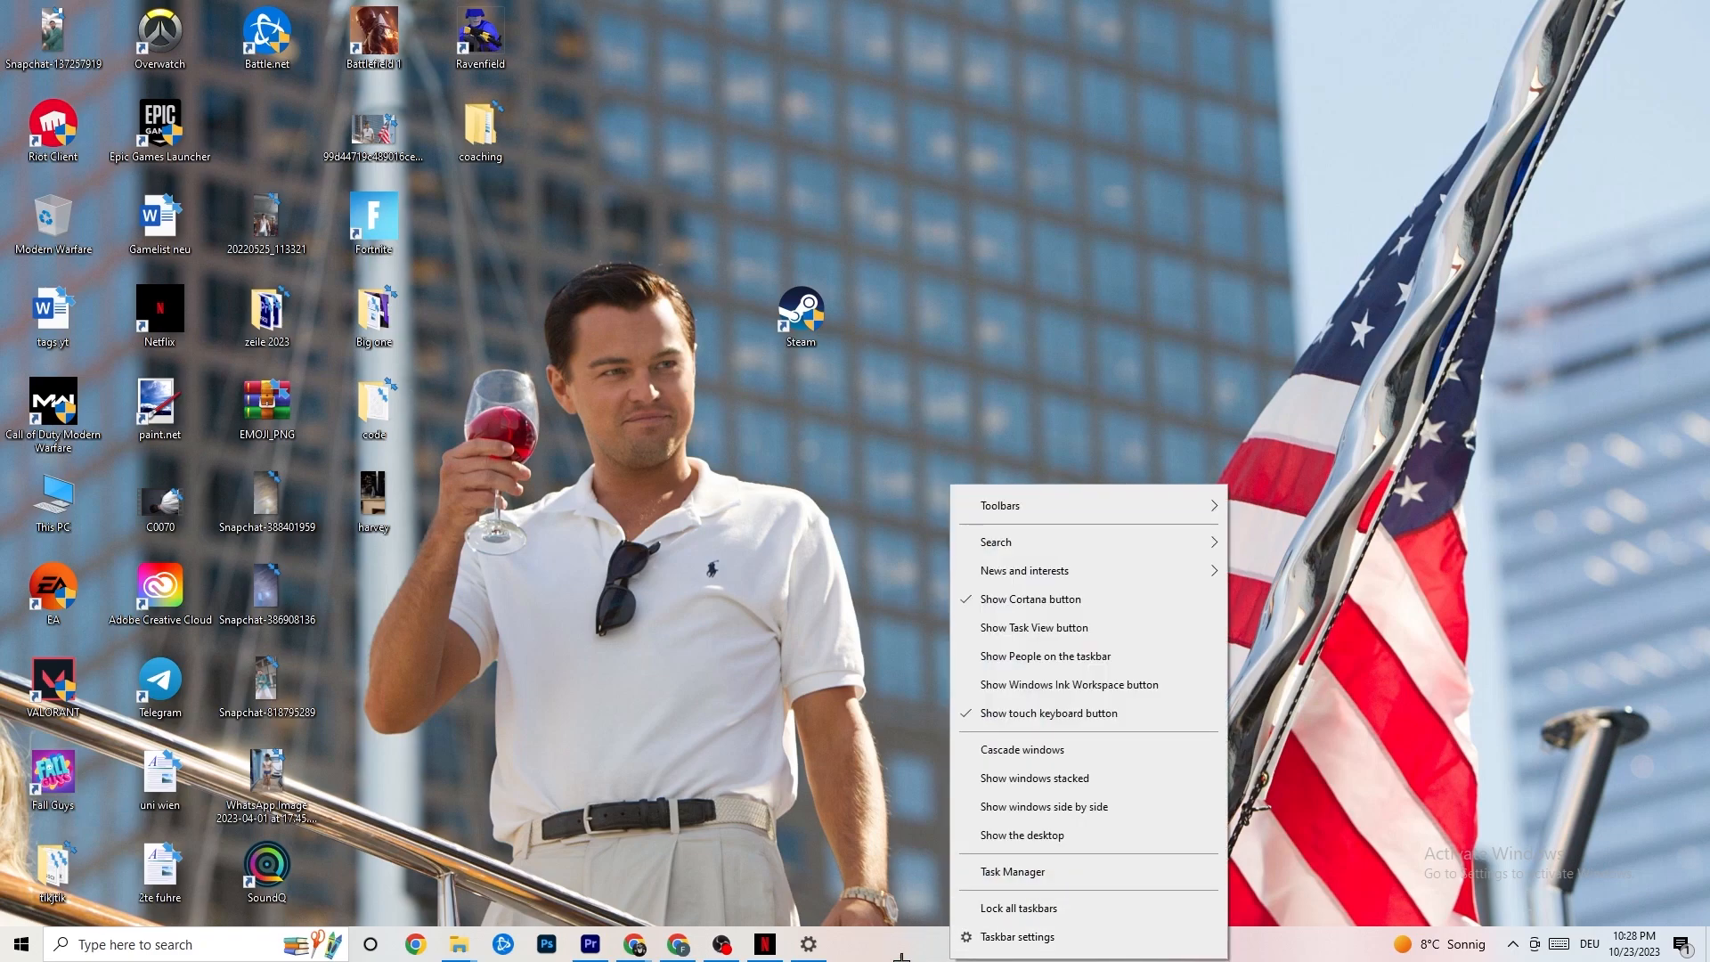
{"action": "left_click", "coordinate": [1023, 871]}
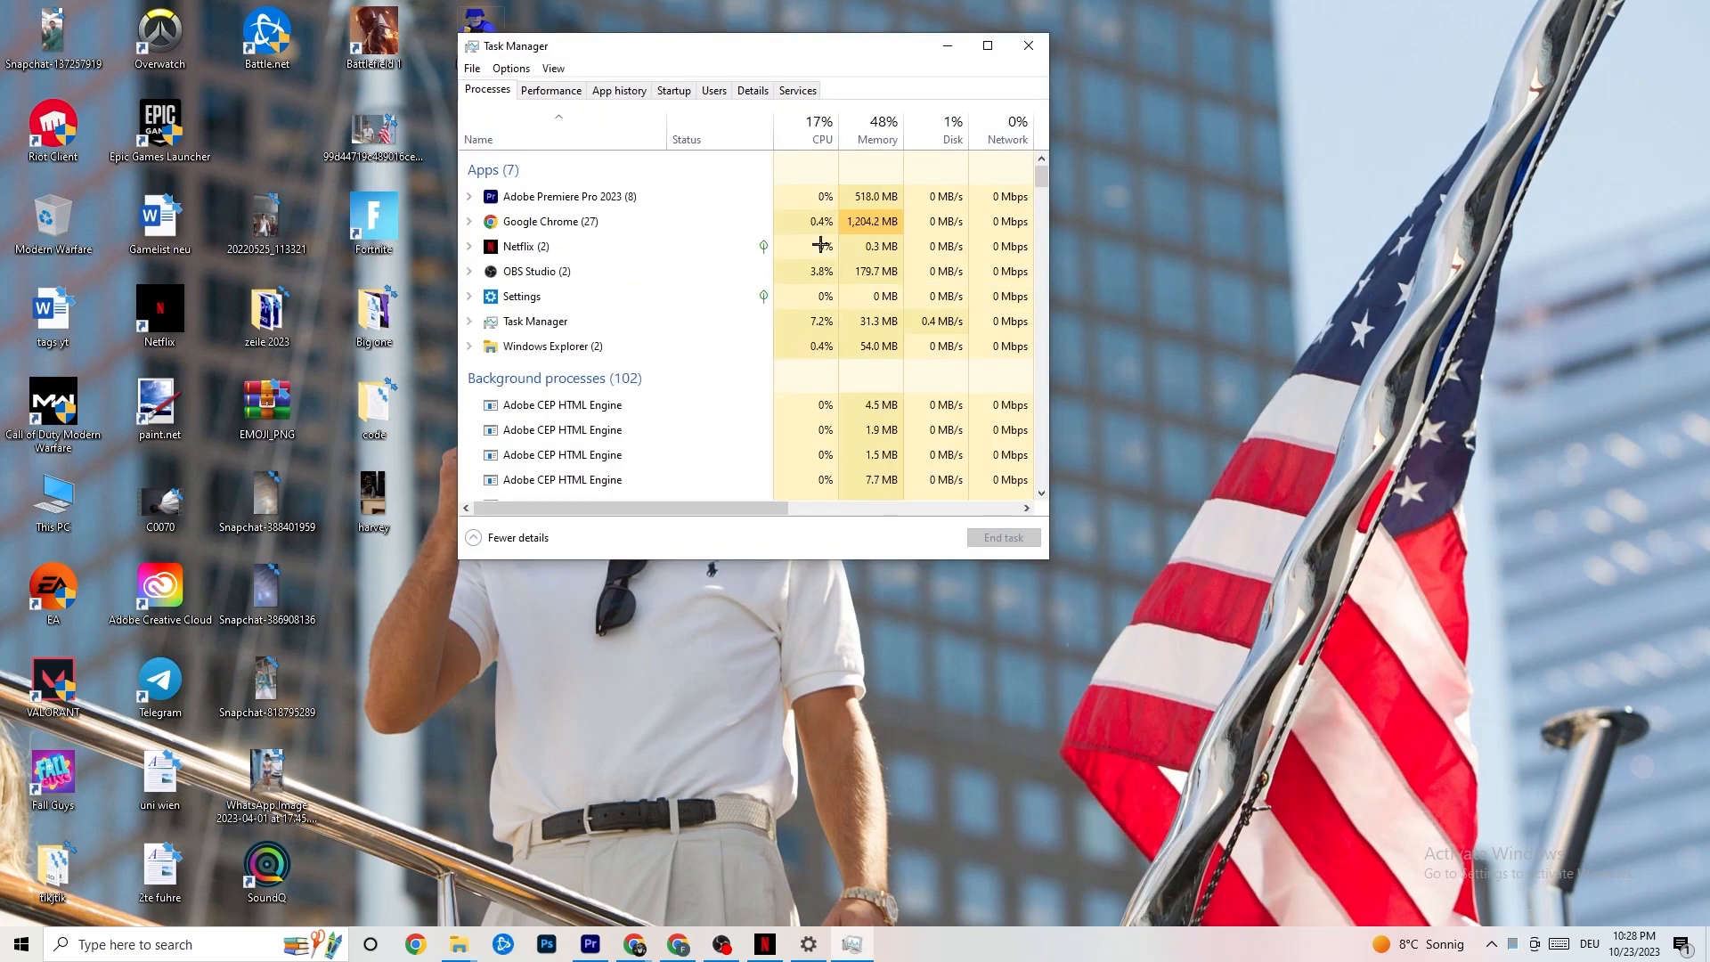
{"action": "left_click", "coordinate": [987, 45]}
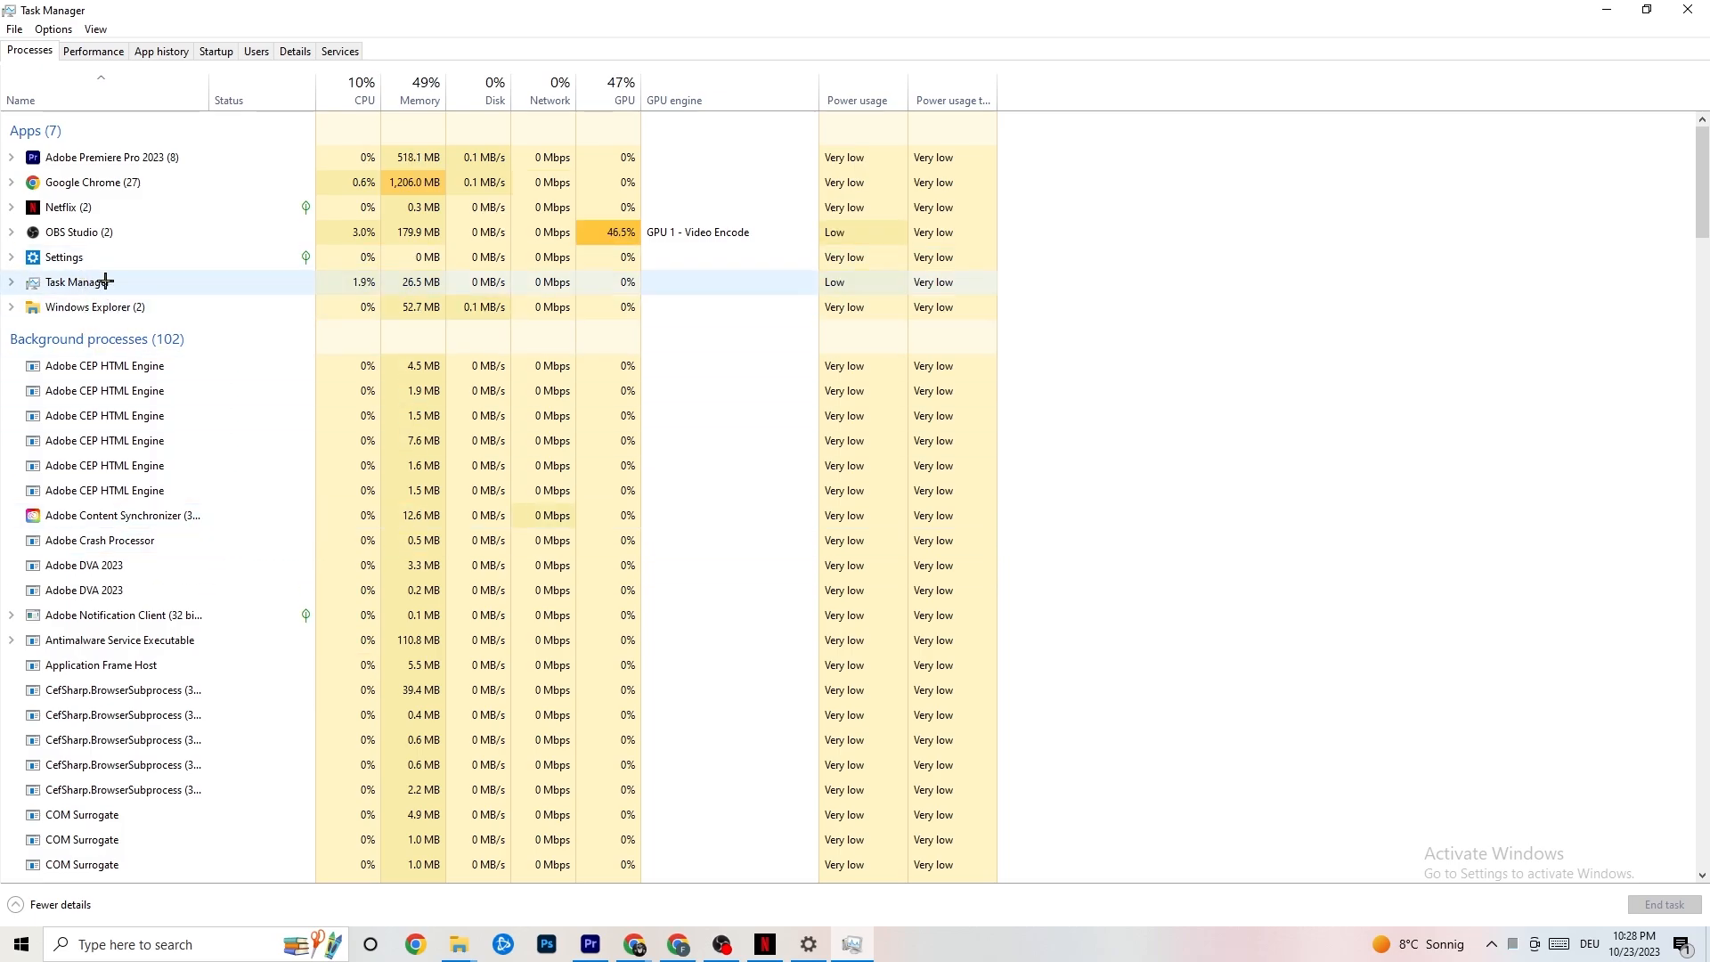
{"action": "right_click", "coordinate": [124, 182]}
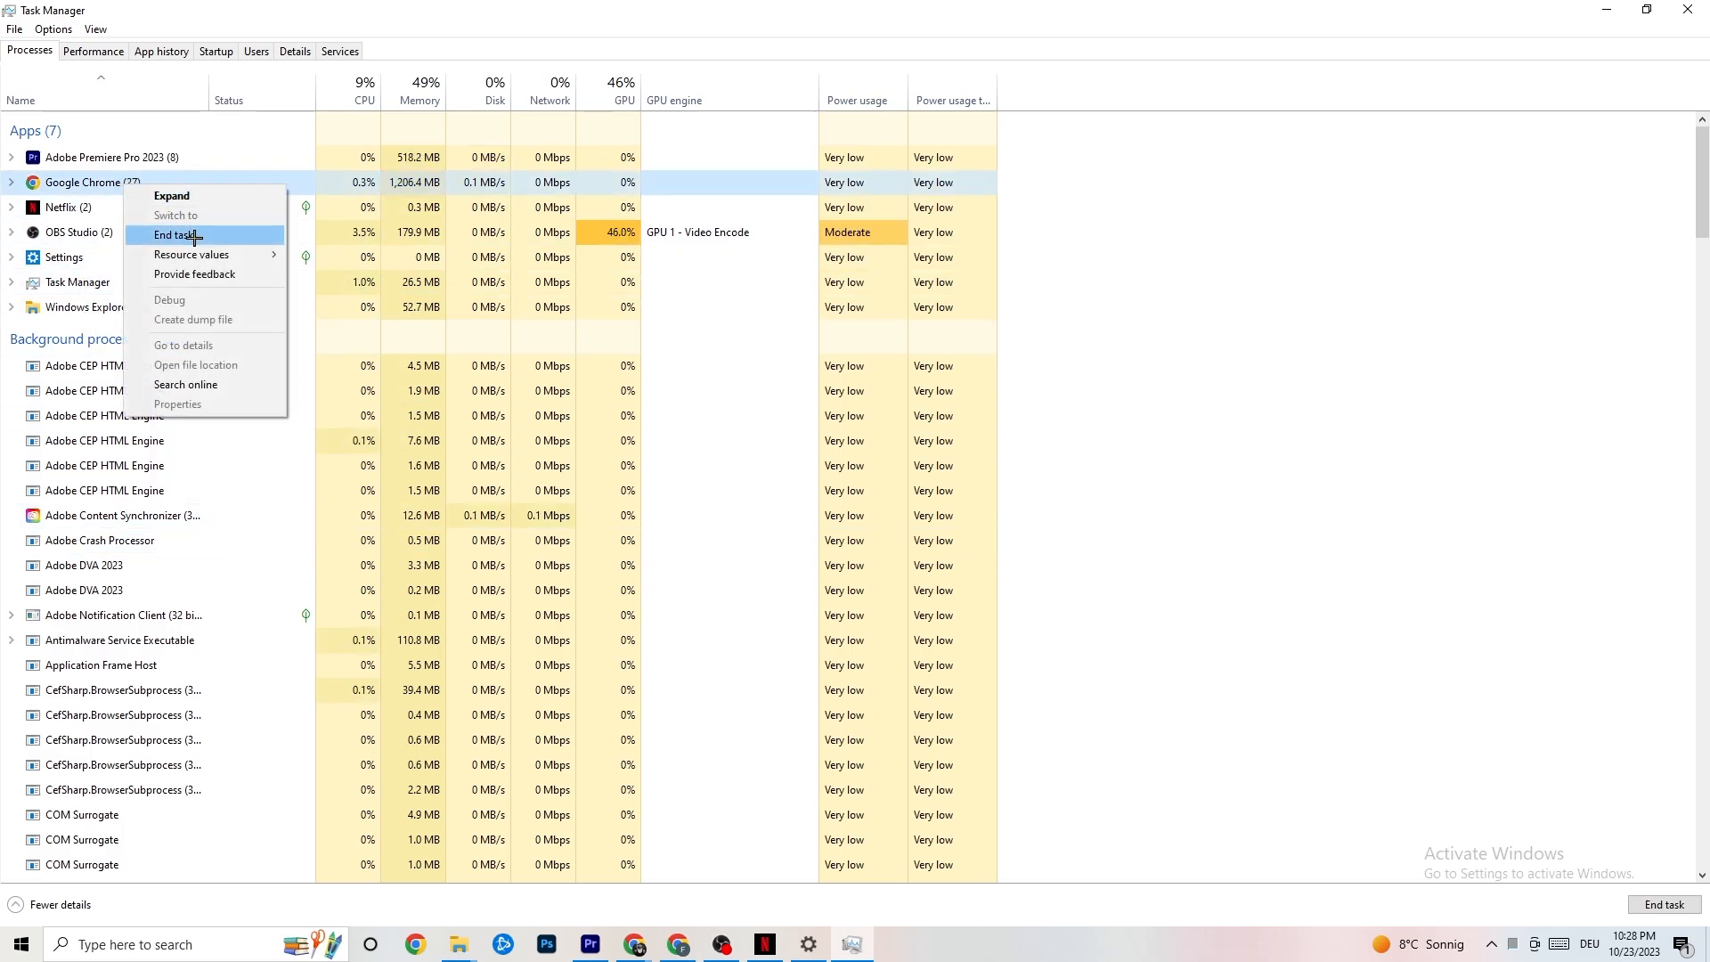
{"action": "left_click", "coordinate": [1217, 215]}
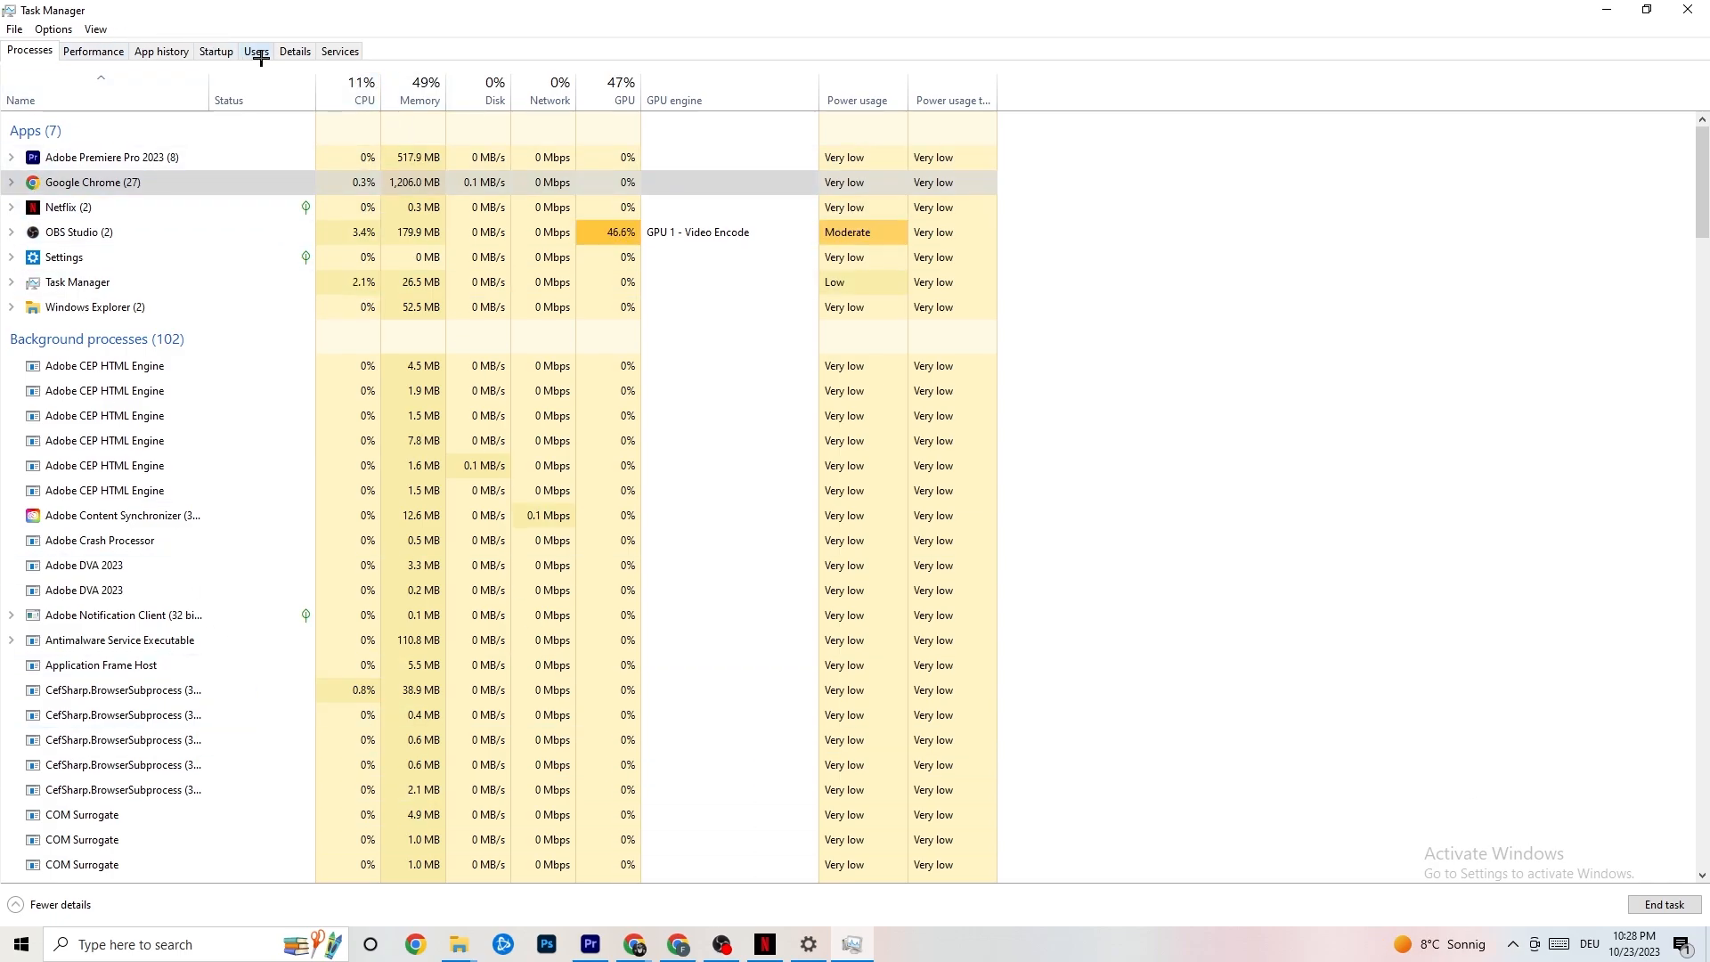
Step: Examine the priority levels available for the Adobe Premiere Pro process in Task Manager's detailed process list
{"action": "left_click", "coordinate": [294, 51]}
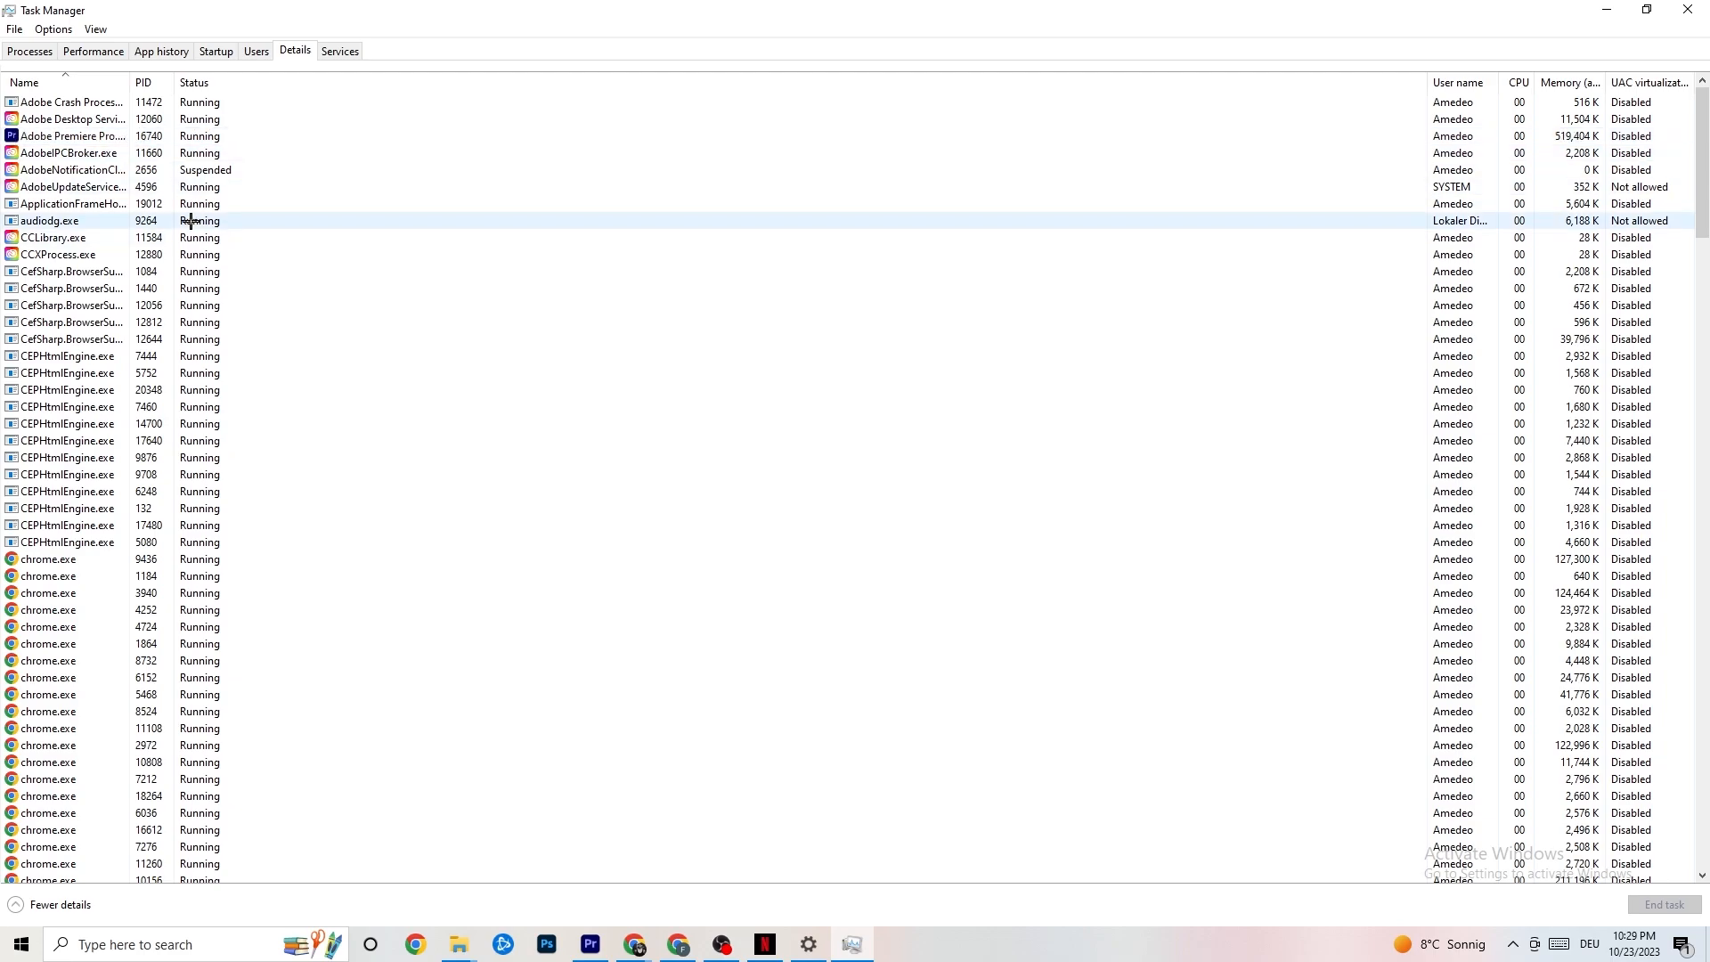
{"action": "right_click", "coordinate": [92, 139]}
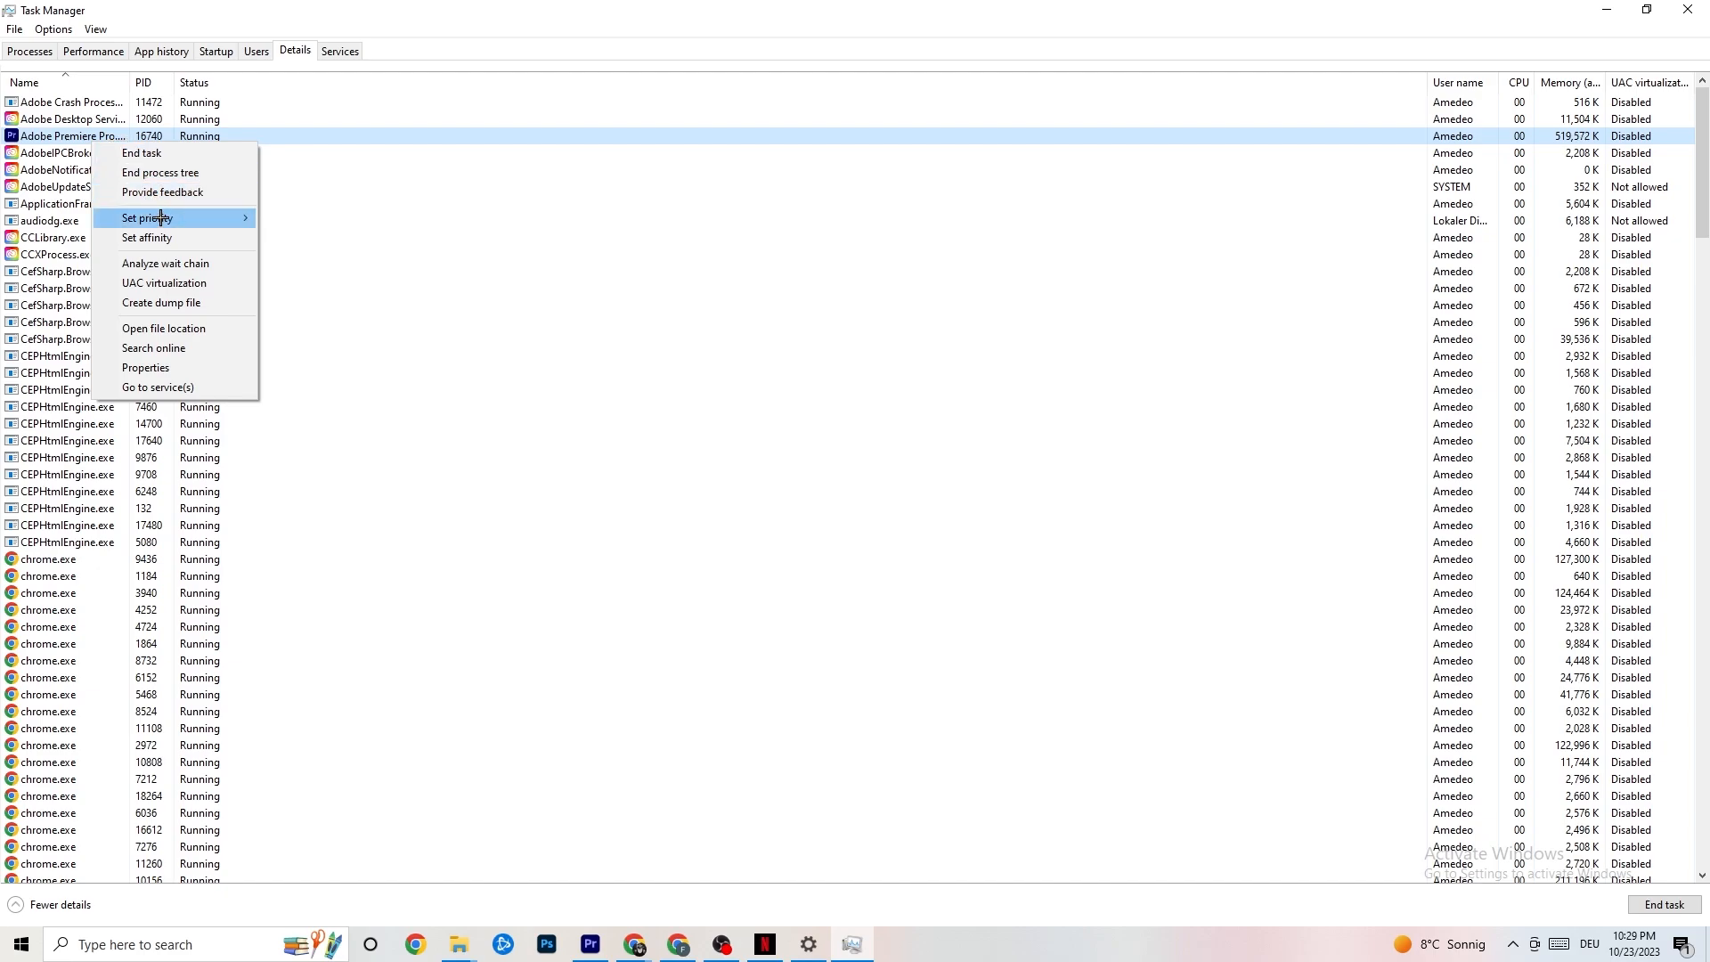
{"action": "mouse_move", "coordinate": [160, 216]}
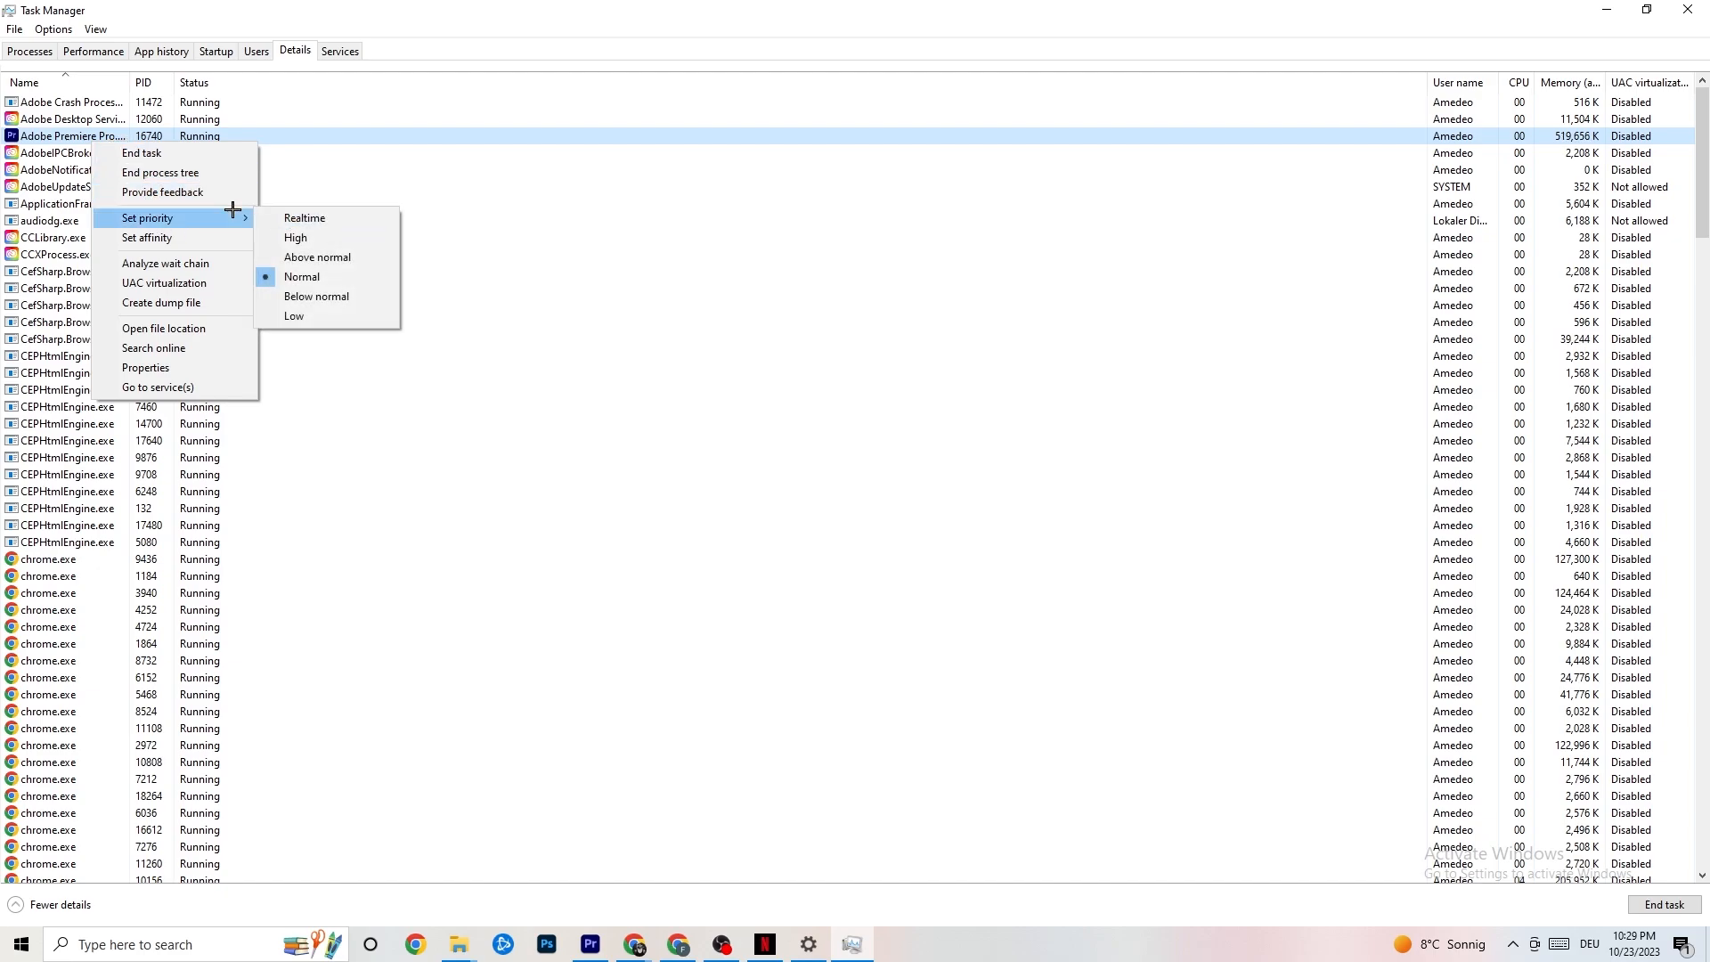
{"action": "mouse_move", "coordinate": [236, 211]}
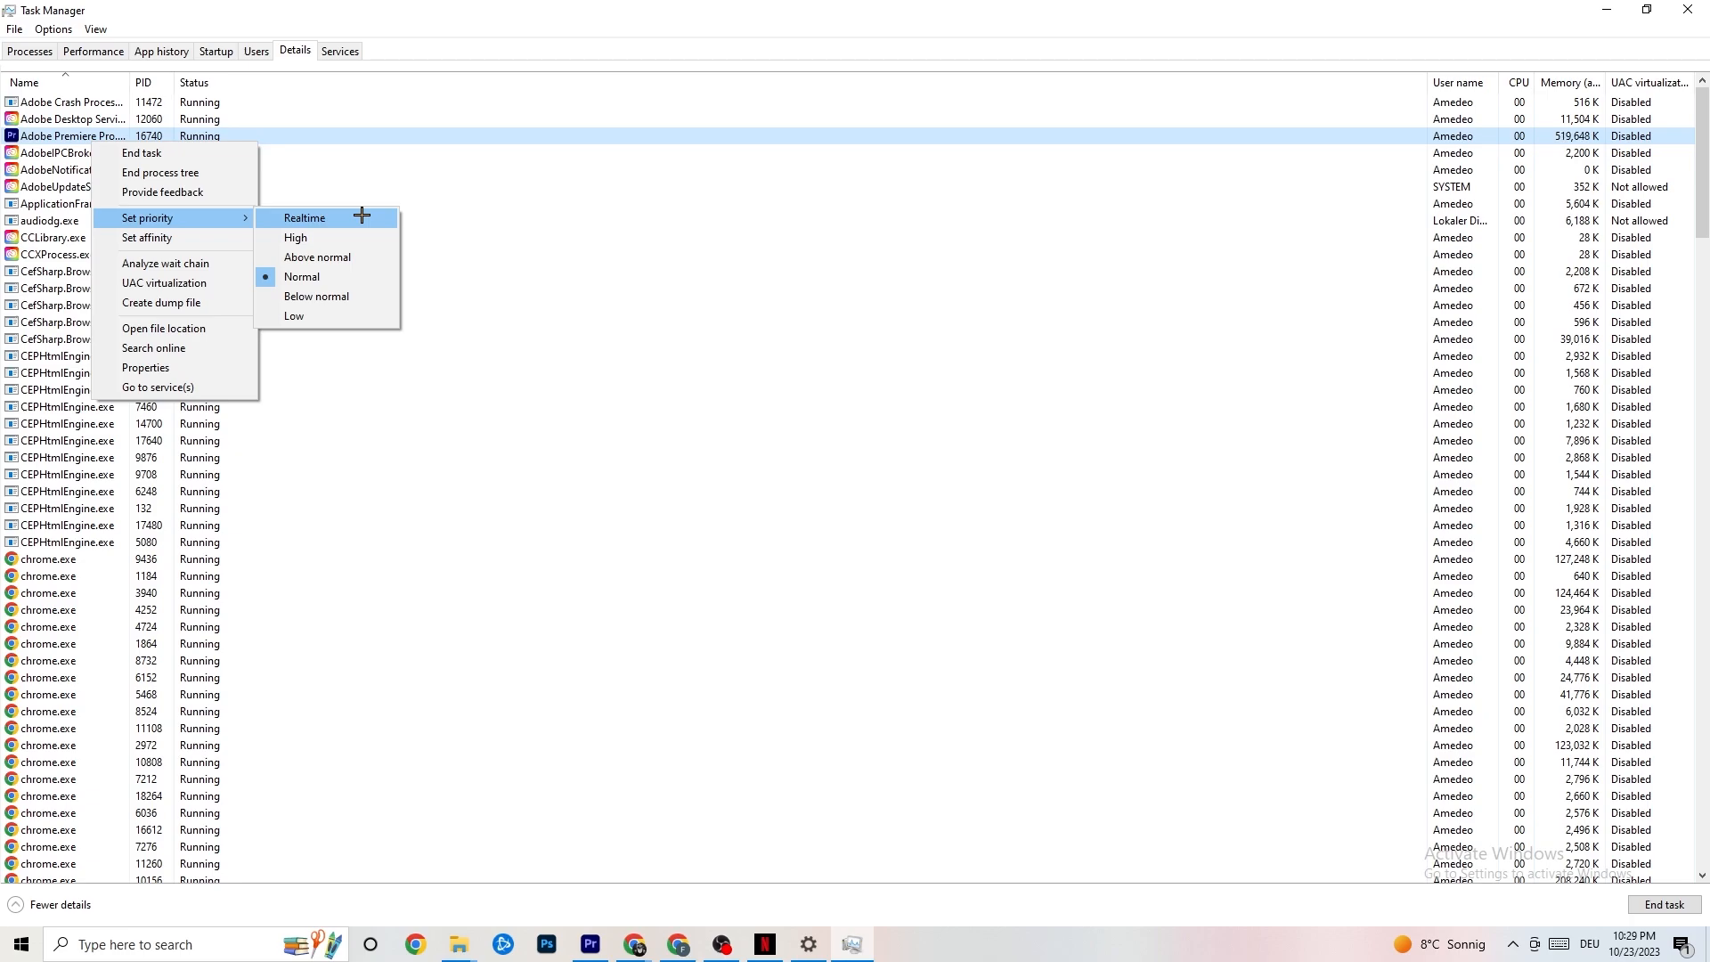
{"action": "left_click", "coordinate": [461, 188]}
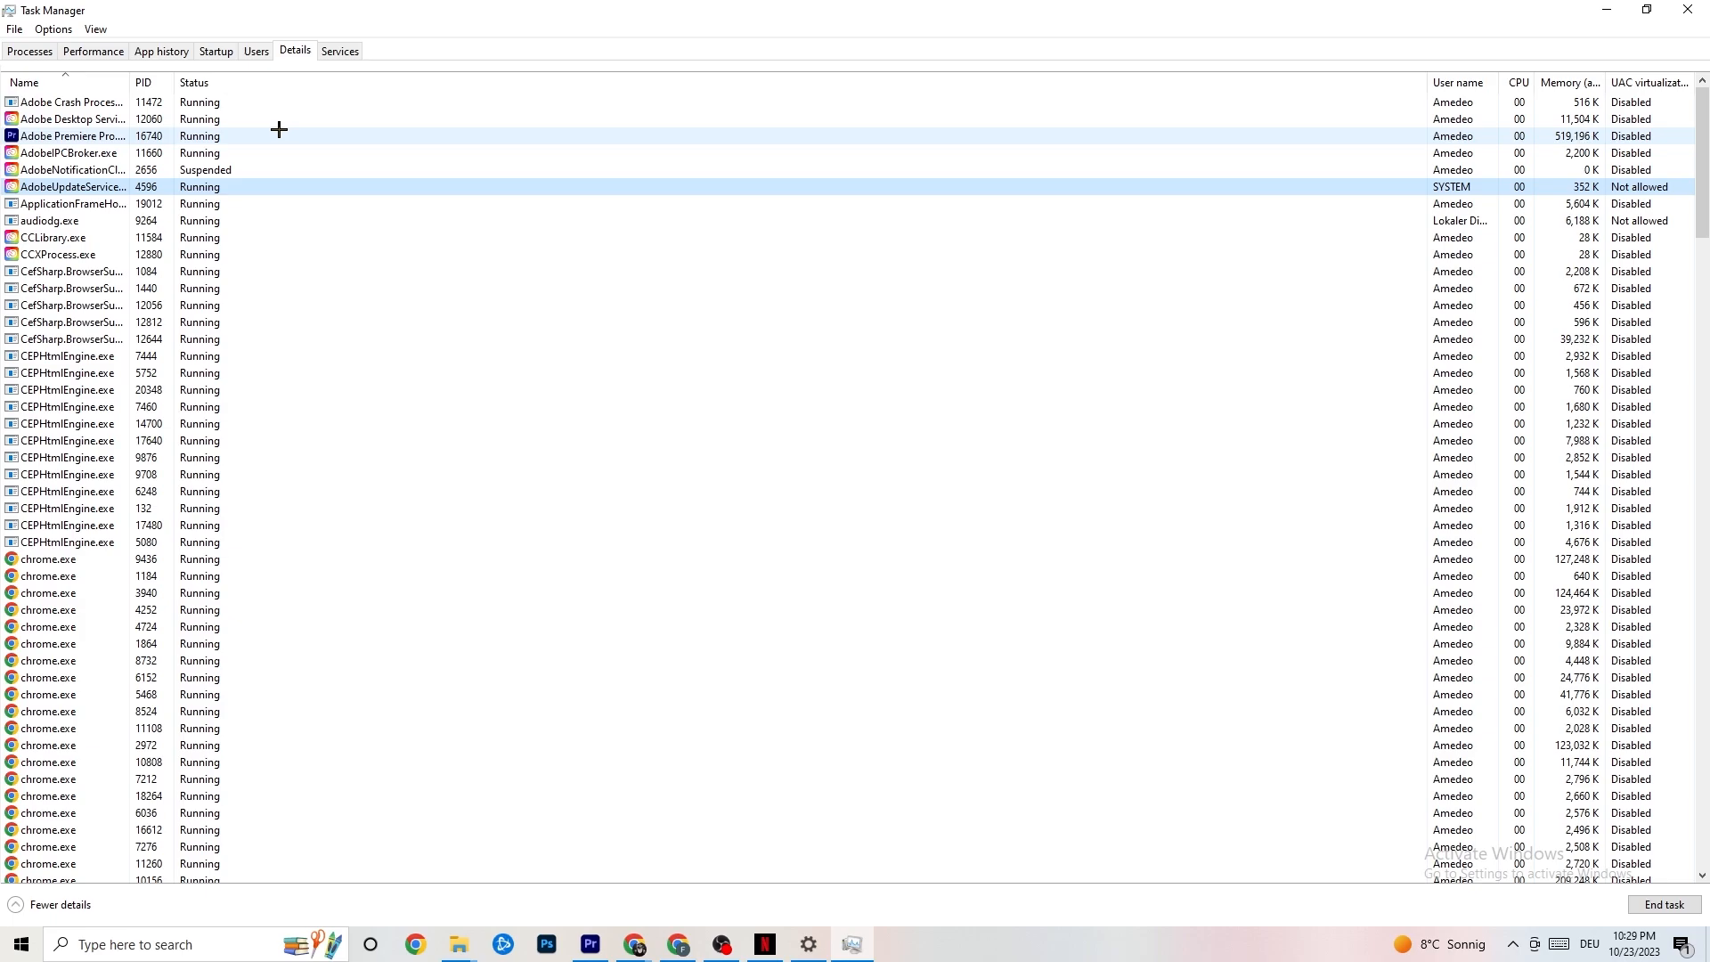
Step: Review the startup programs and the actions available for Razer Synapse, and close Task Manager
{"action": "left_click", "coordinate": [217, 52]}
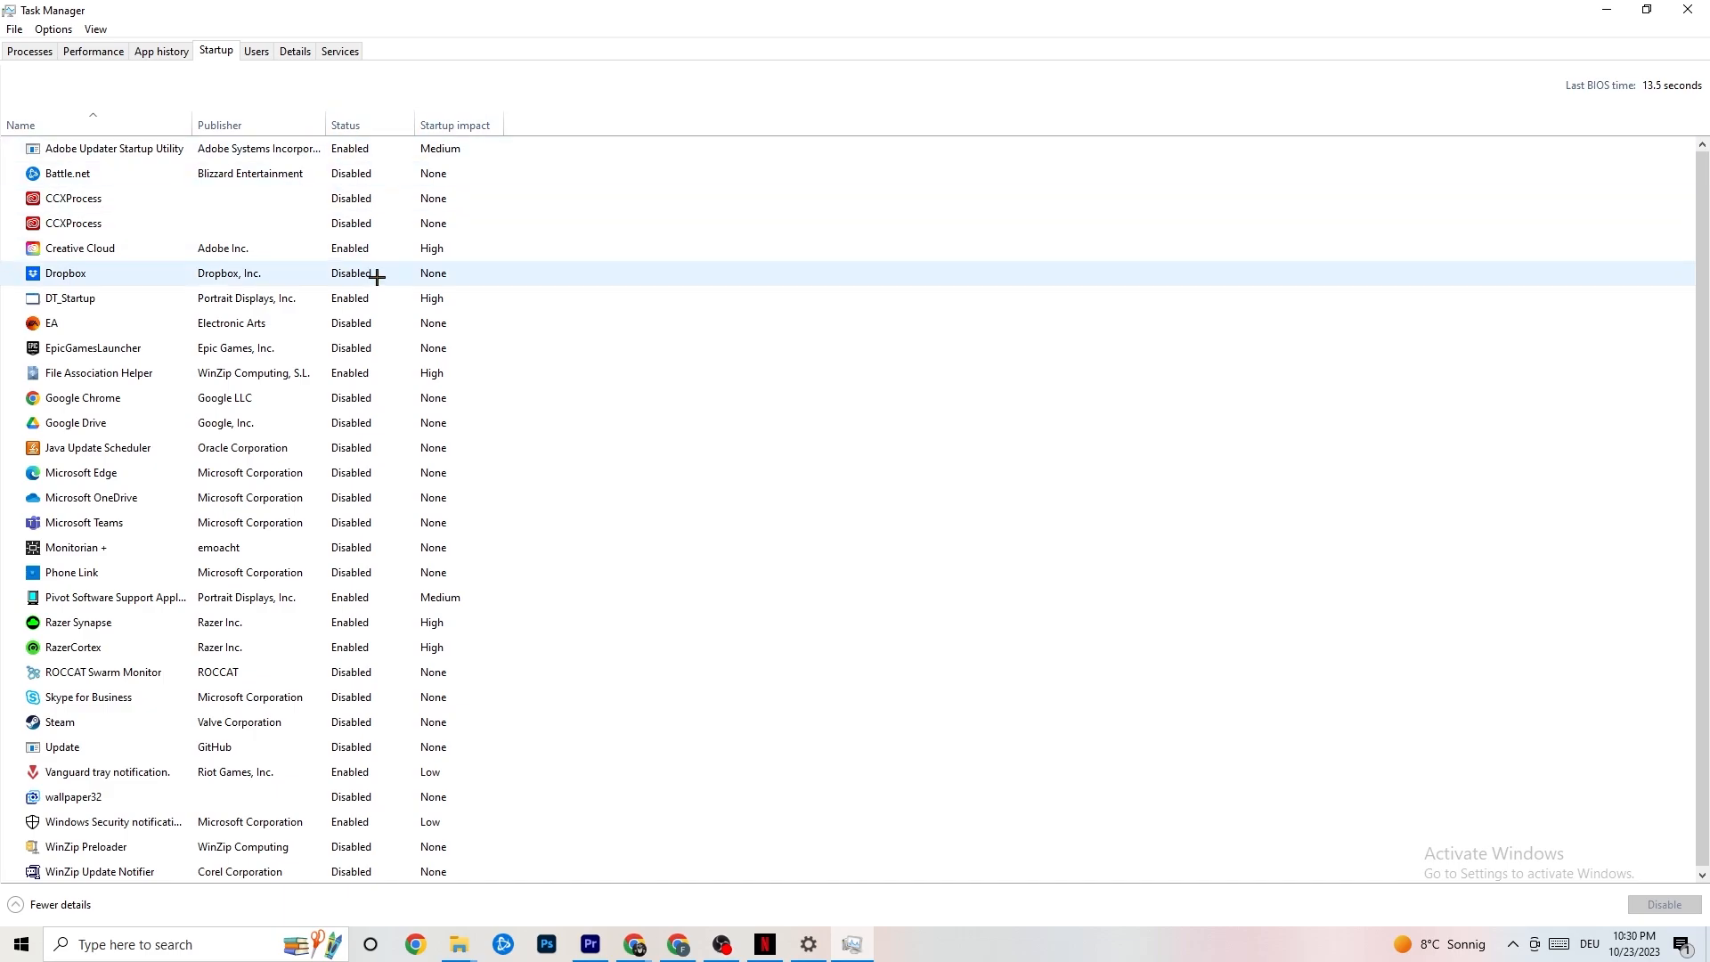
{"action": "right_click", "coordinate": [346, 623]}
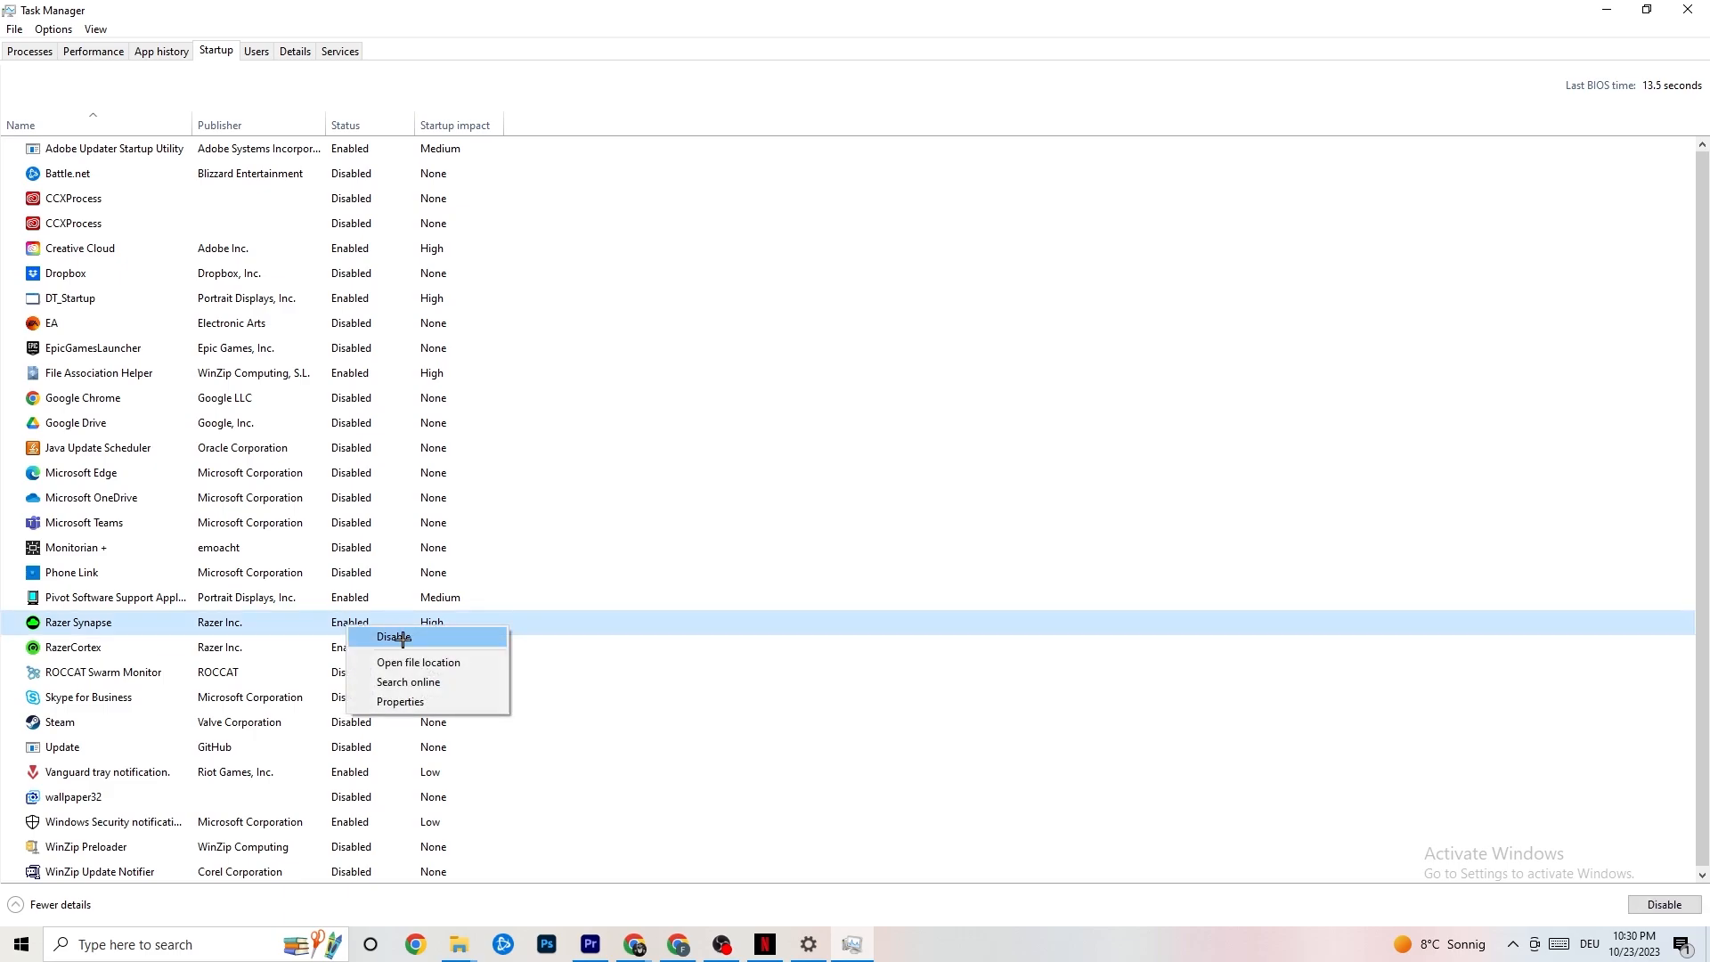
{"action": "left_click", "coordinate": [882, 87]}
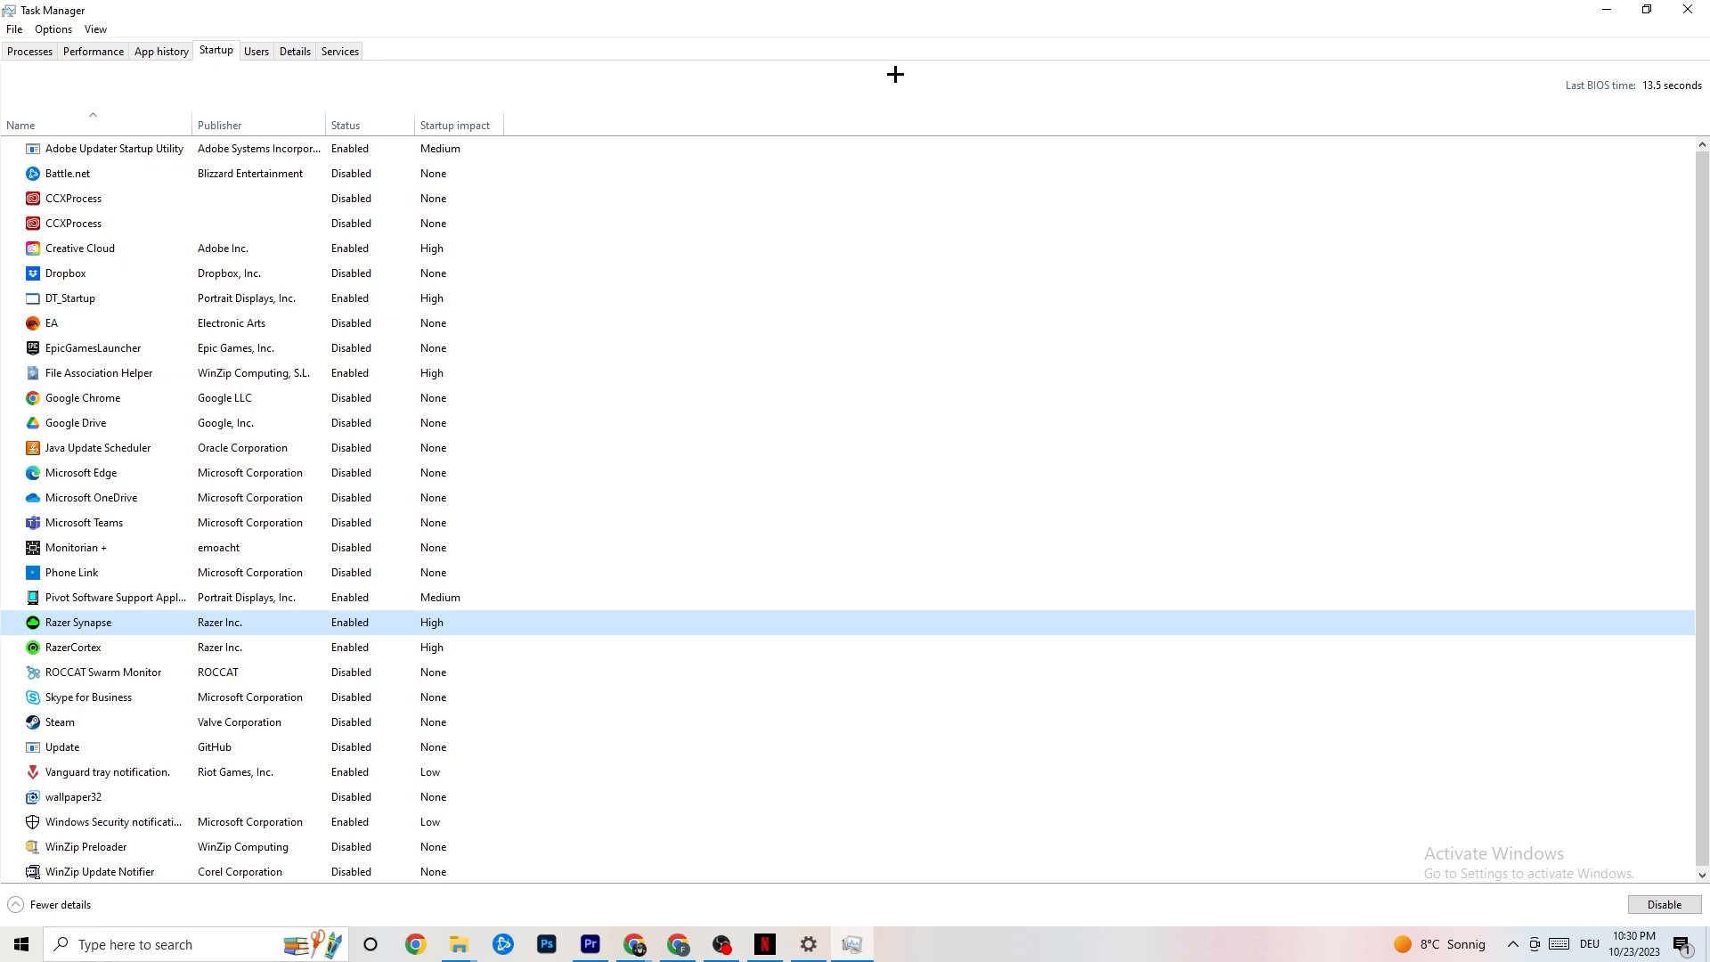
{"action": "left_click", "coordinate": [1679, 7]}
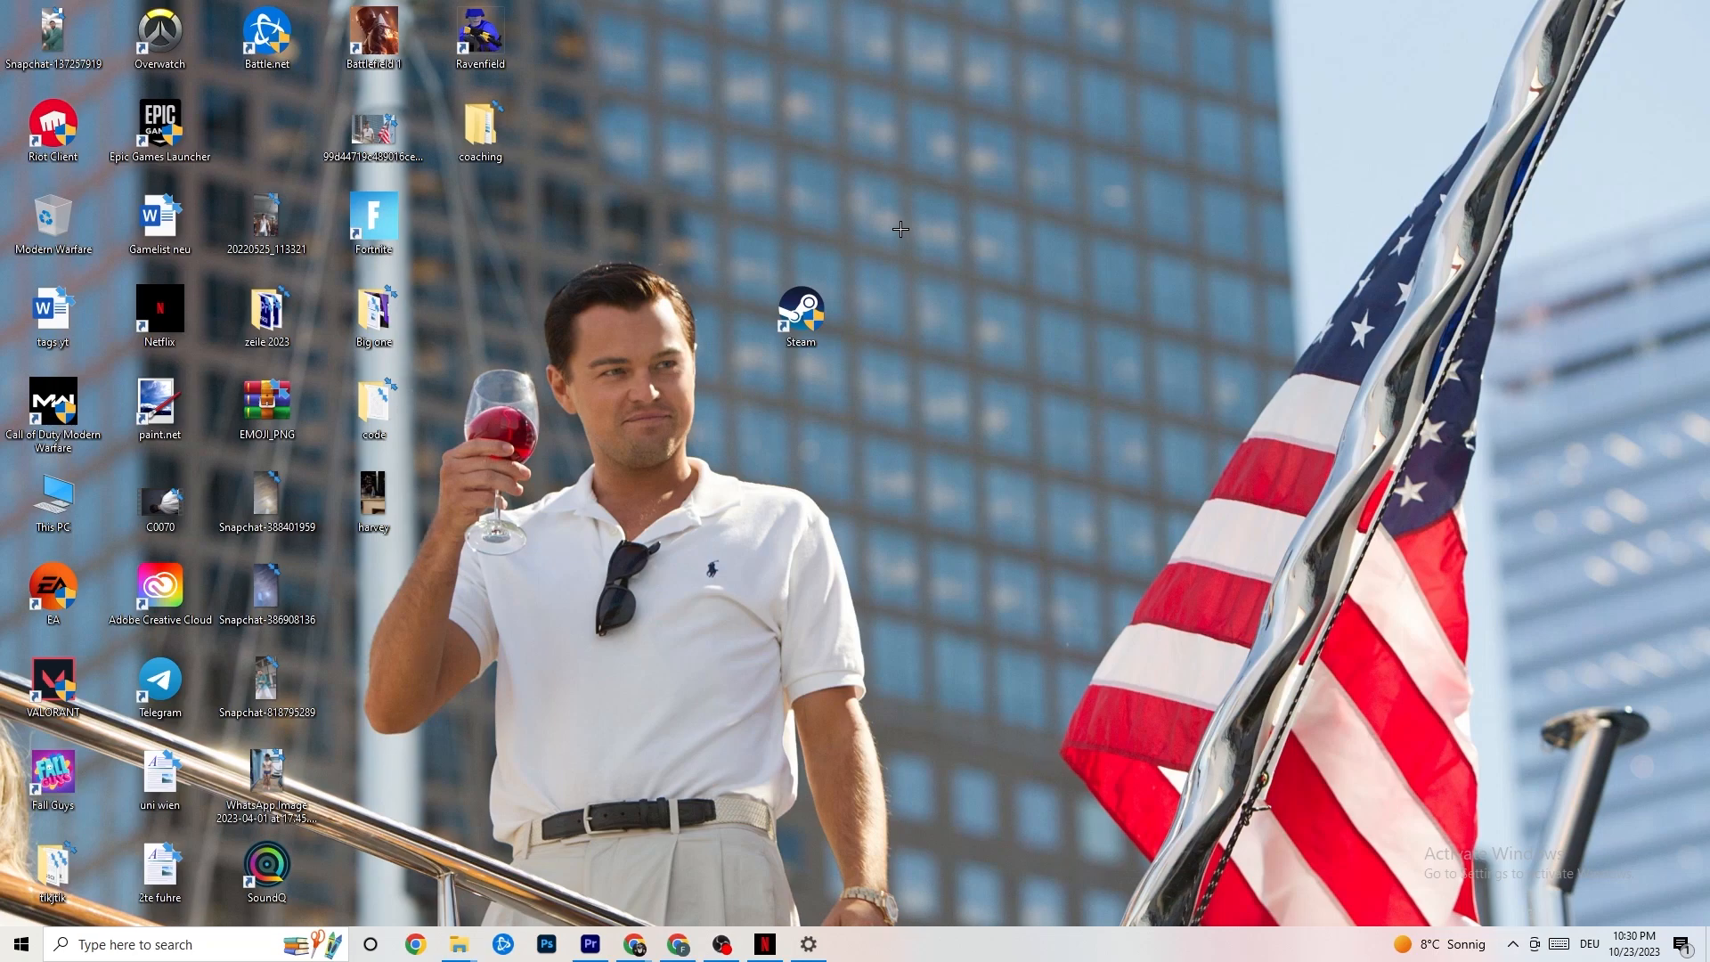
Step: Open the Windows display settings and review the scaling options for text, apps and other items
{"action": "left_click", "coordinate": [12, 955]}
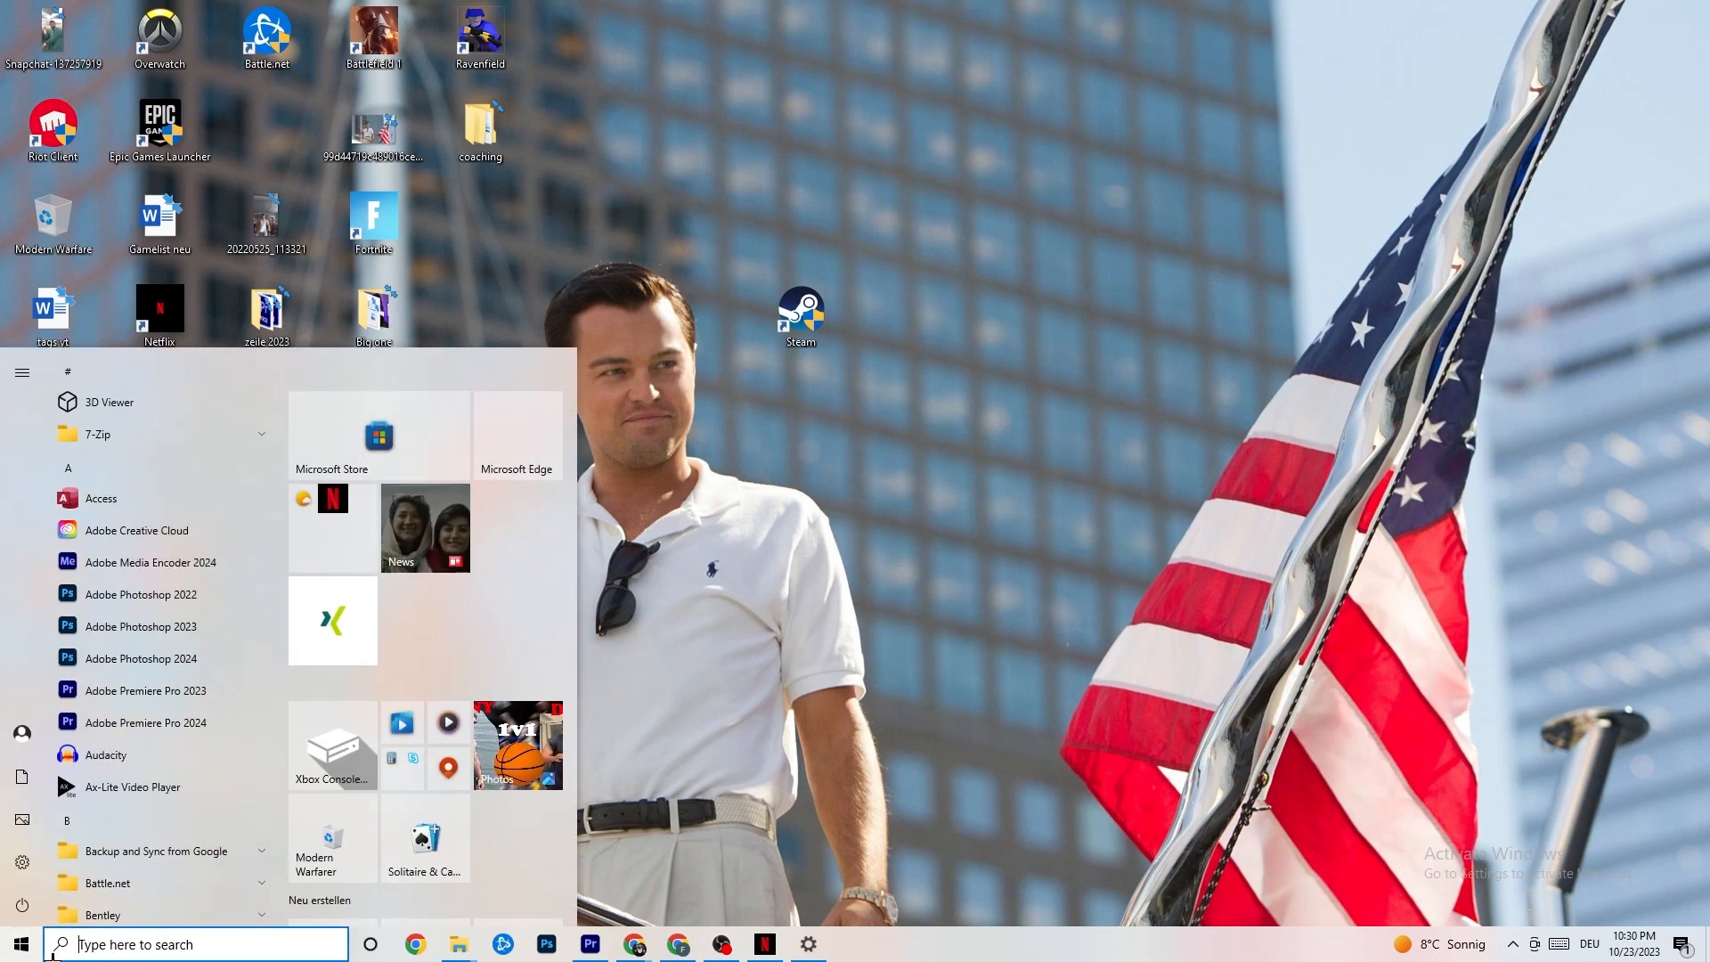
{"action": "left_click", "coordinate": [24, 862]}
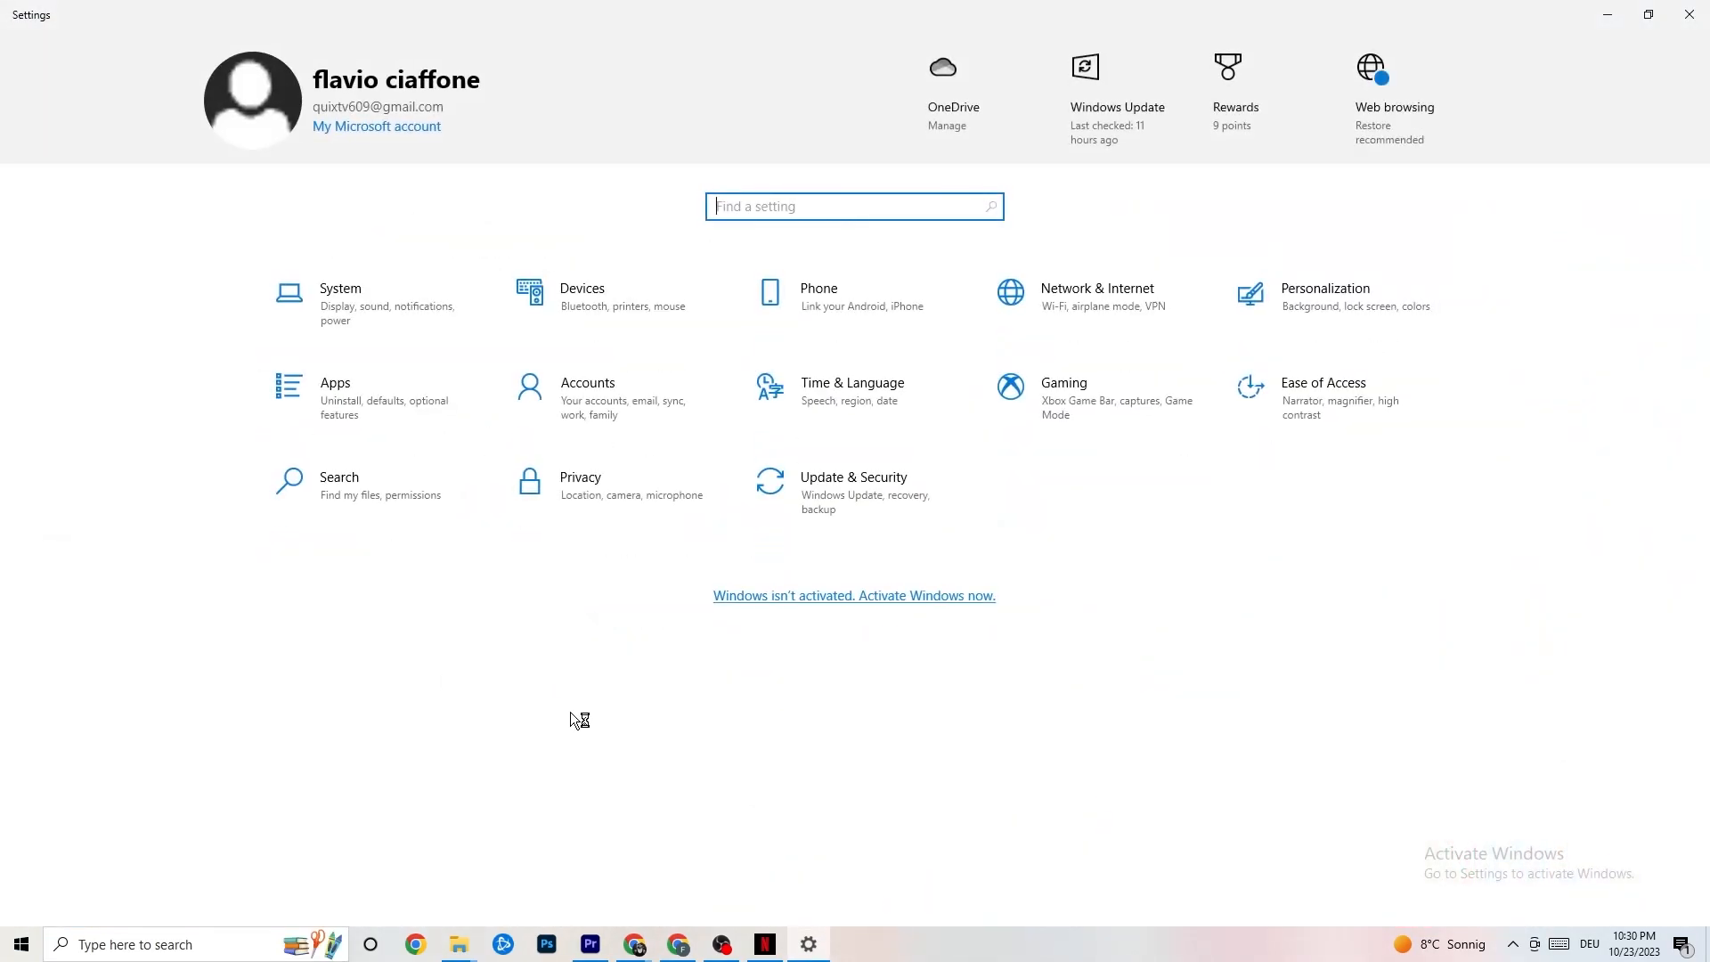
{"action": "left_click", "coordinate": [375, 301]}
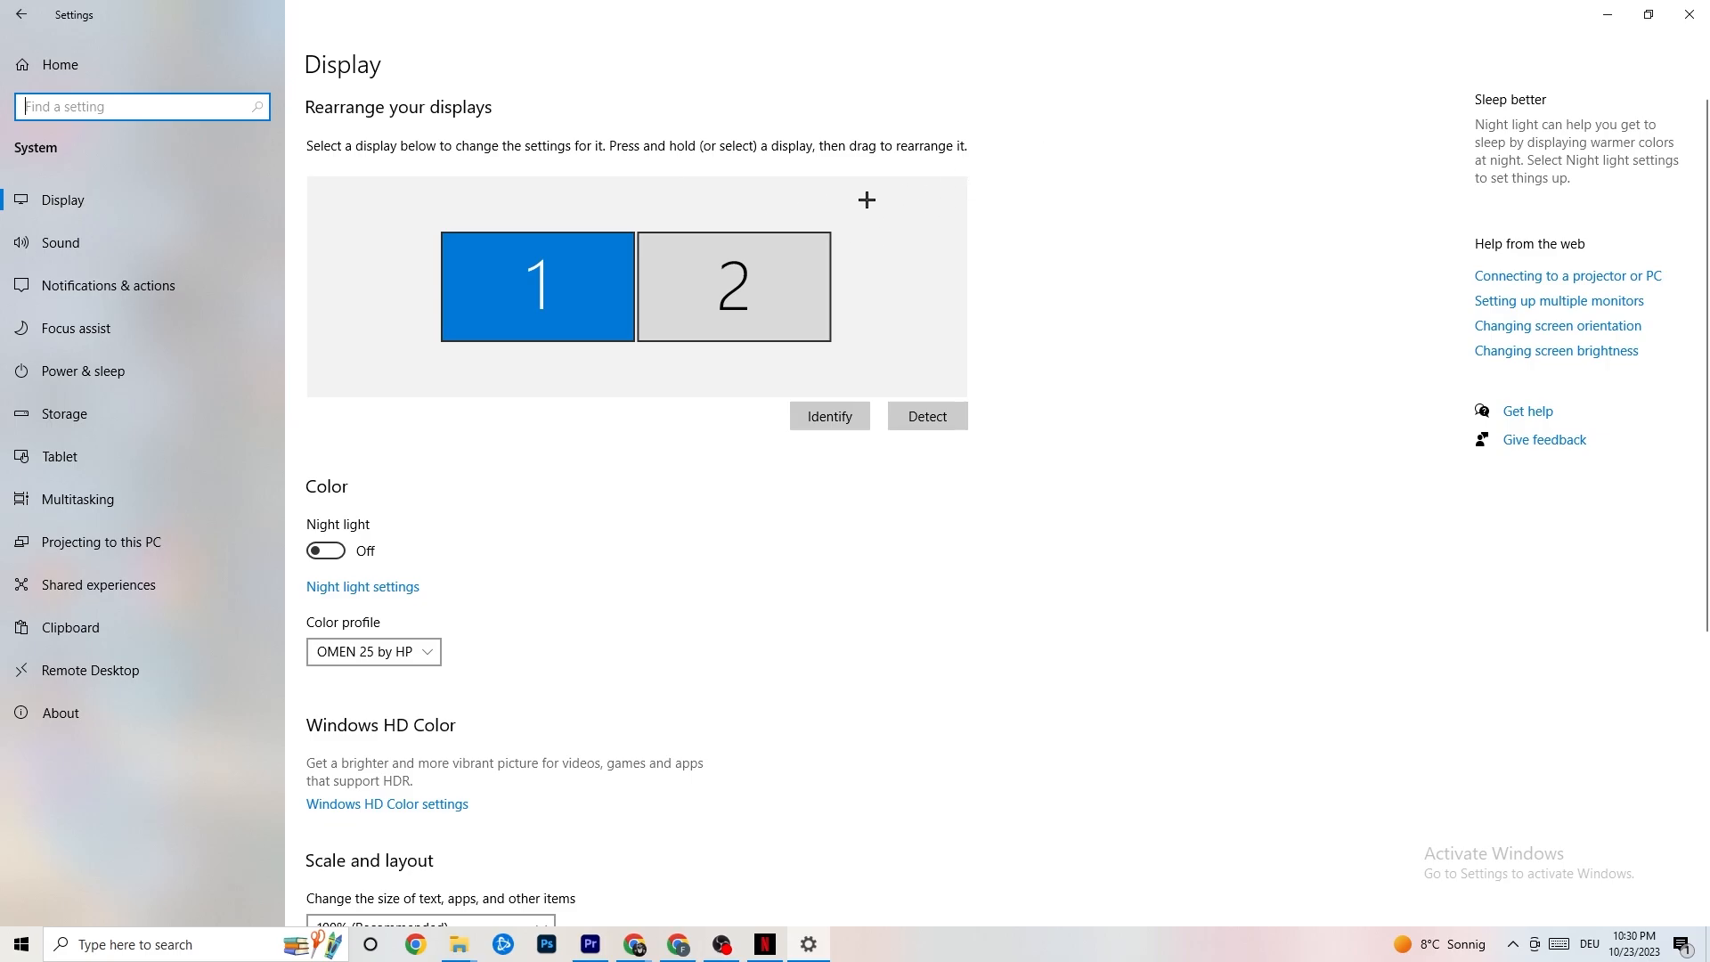
{"action": "scroll", "coordinate": [832, 200], "scroll_direction": "down", "scroll_amount": 5}
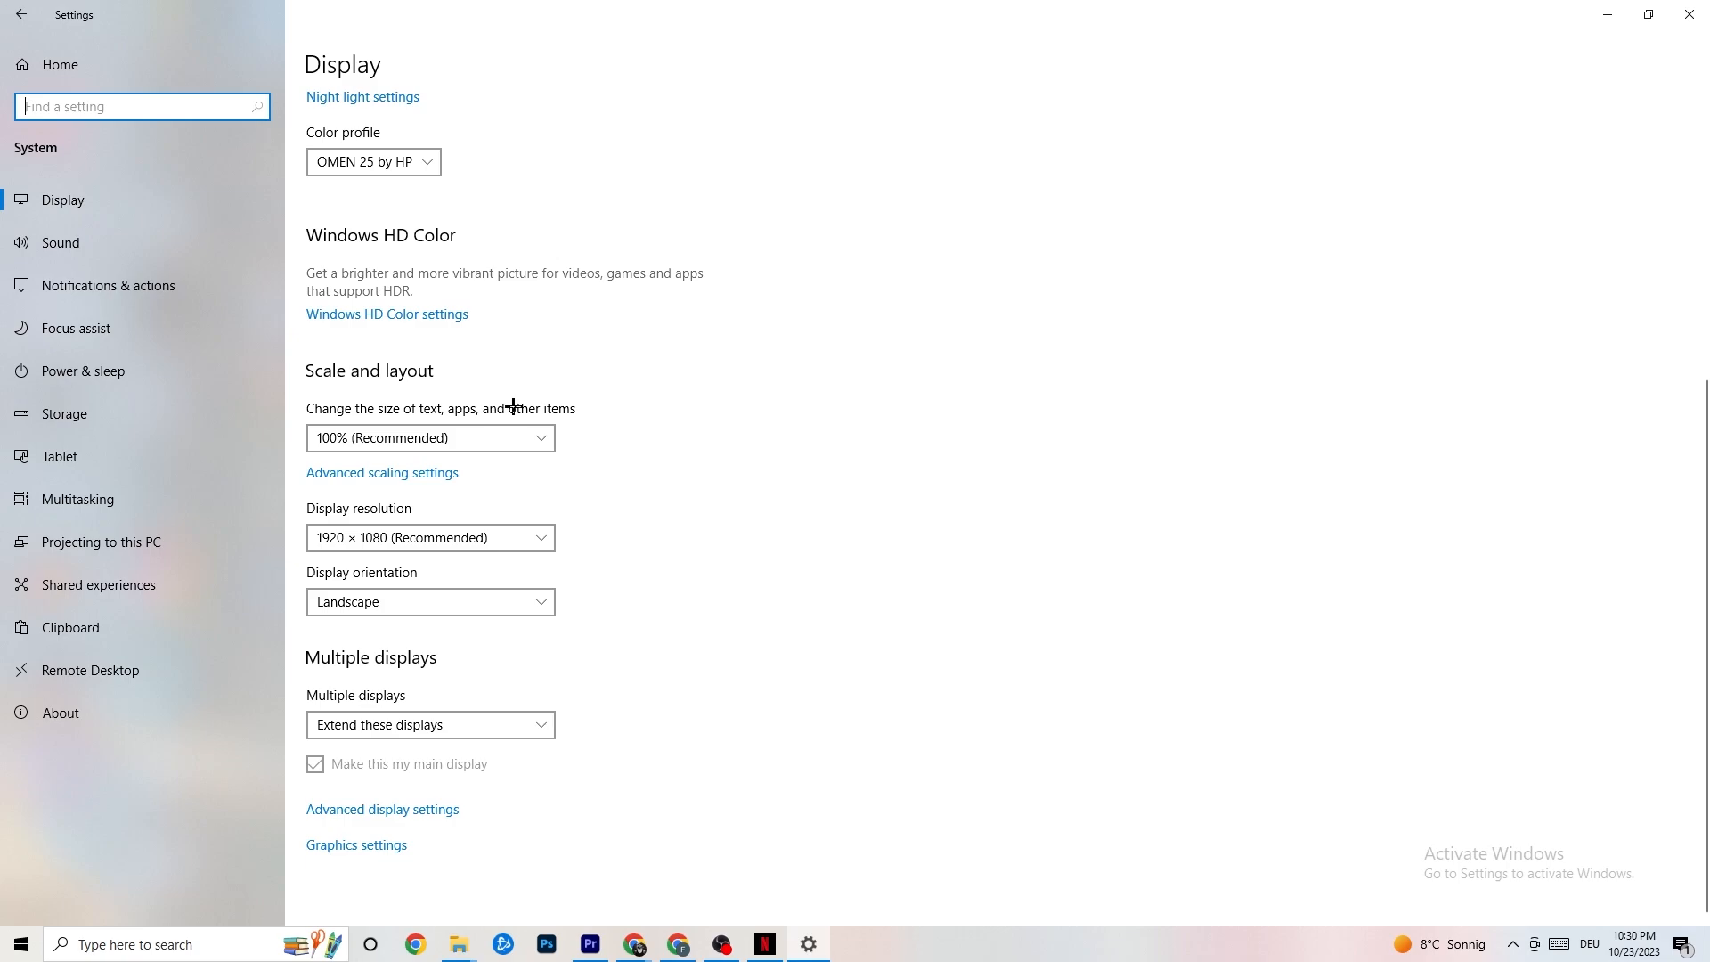
{"action": "left_click", "coordinate": [500, 437]}
{"action": "left_click", "coordinate": [679, 348]}
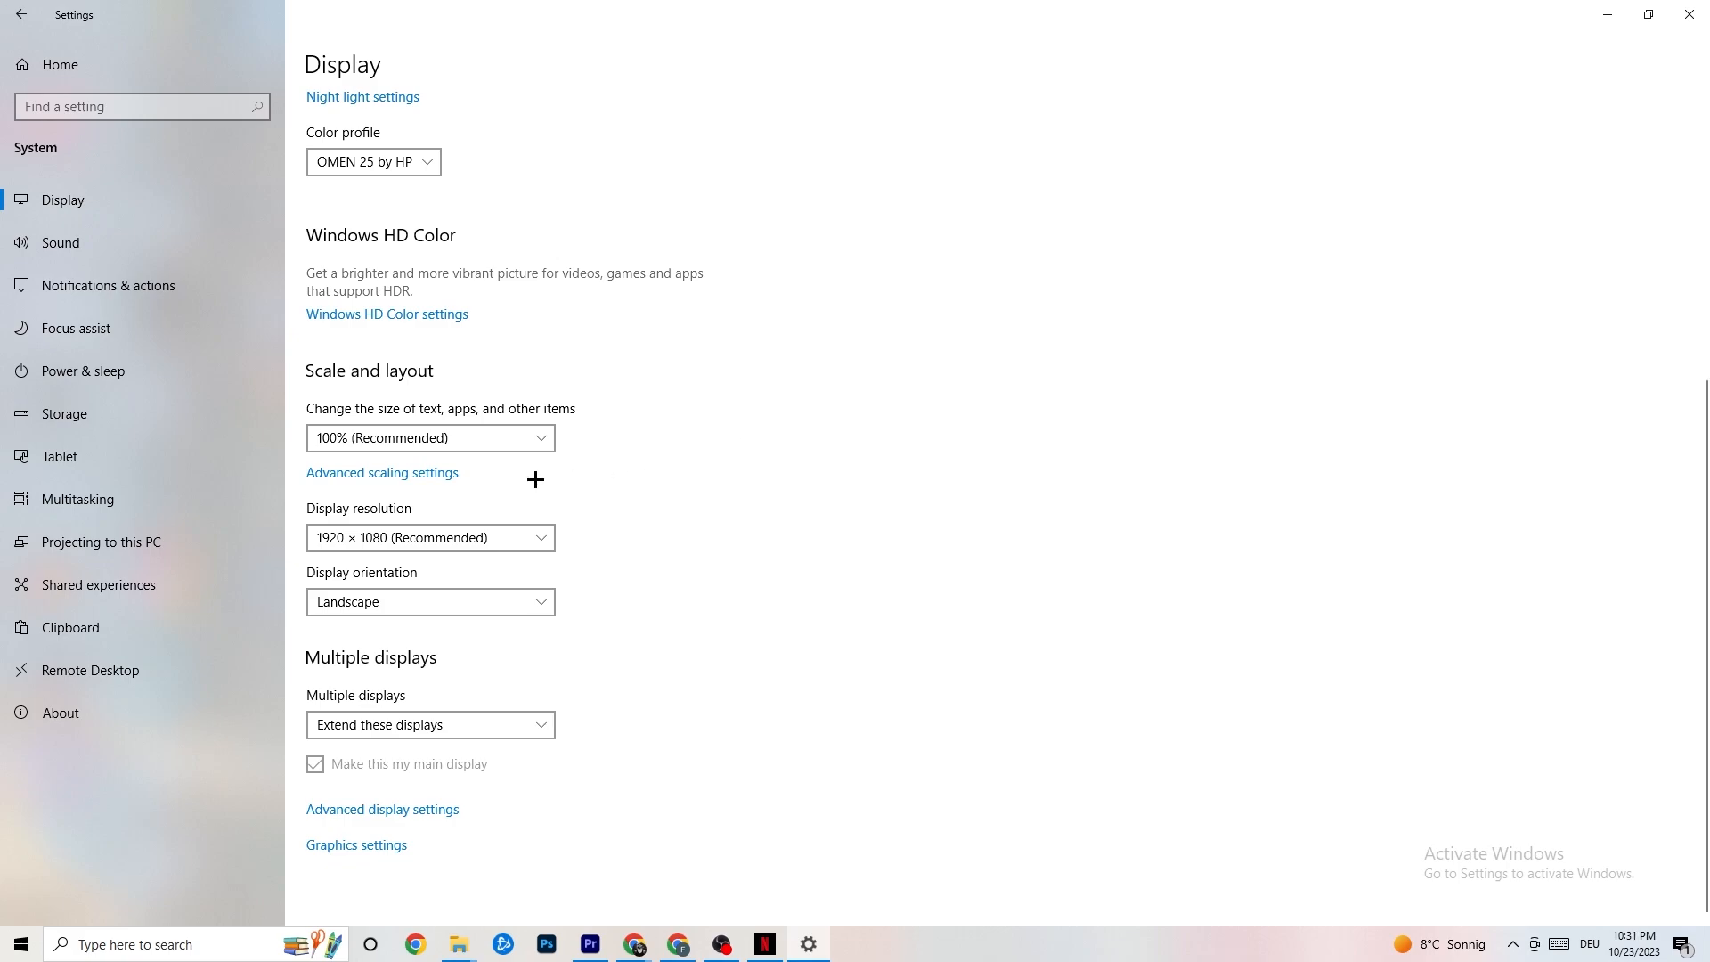
Step: Review the available power plans through the additional power settings and close Power Options
{"action": "left_click", "coordinate": [107, 369]}
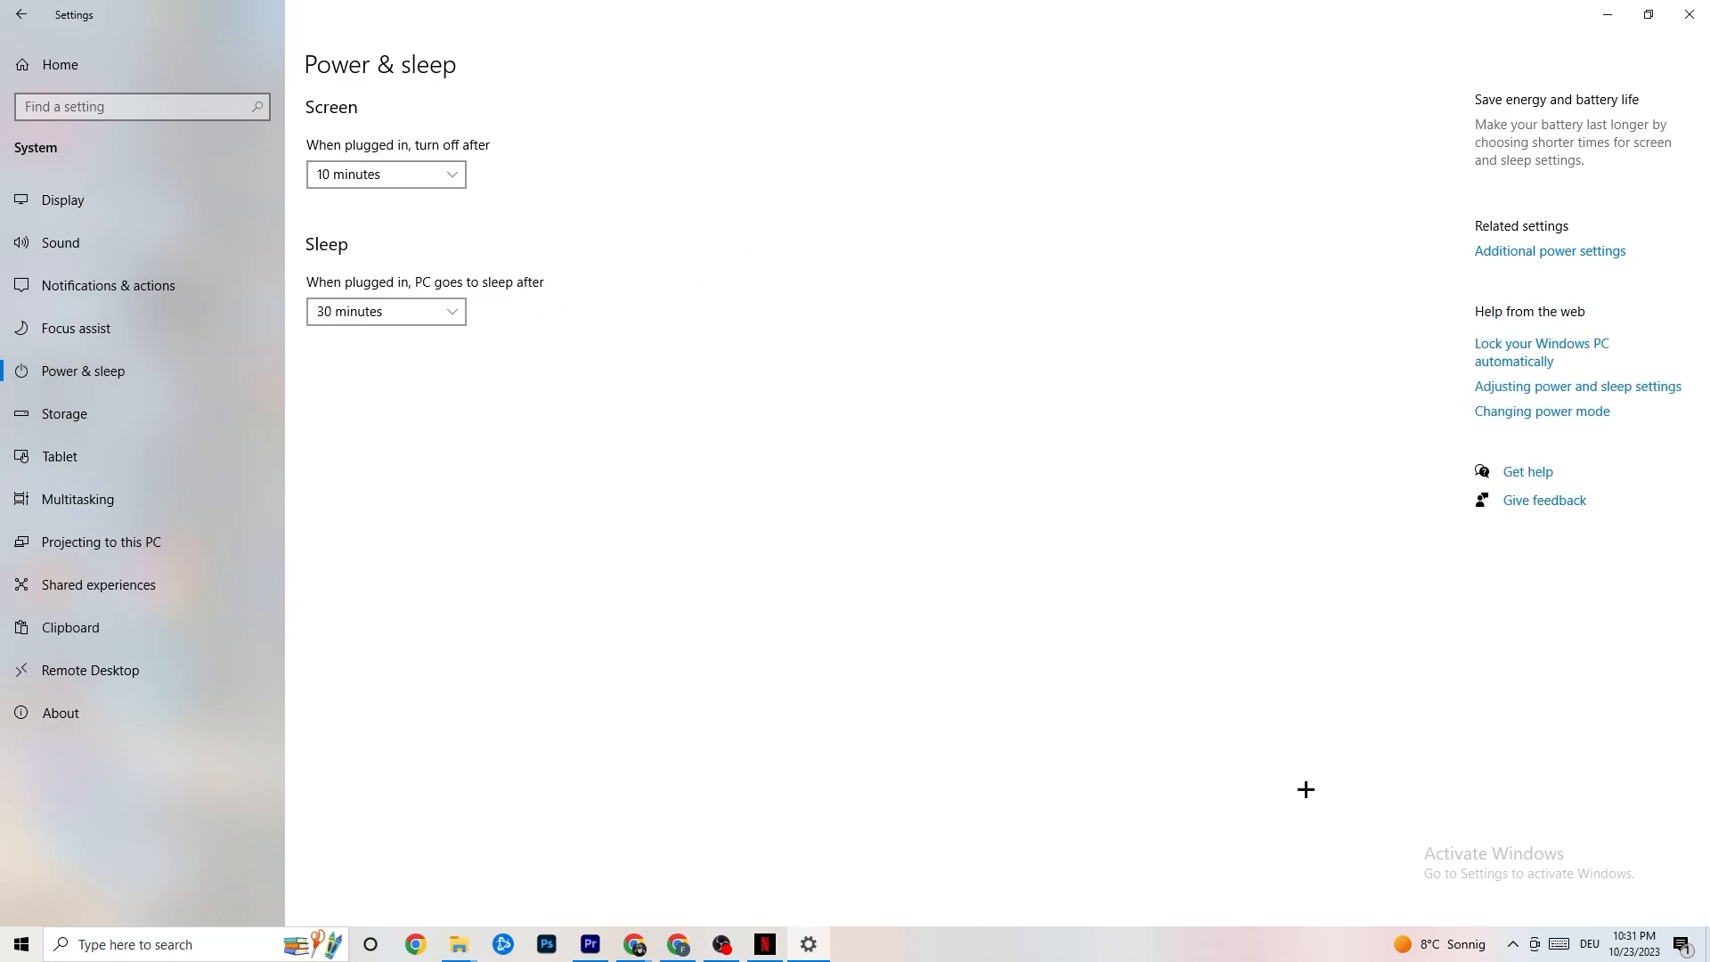
{"action": "left_click", "coordinate": [1582, 252]}
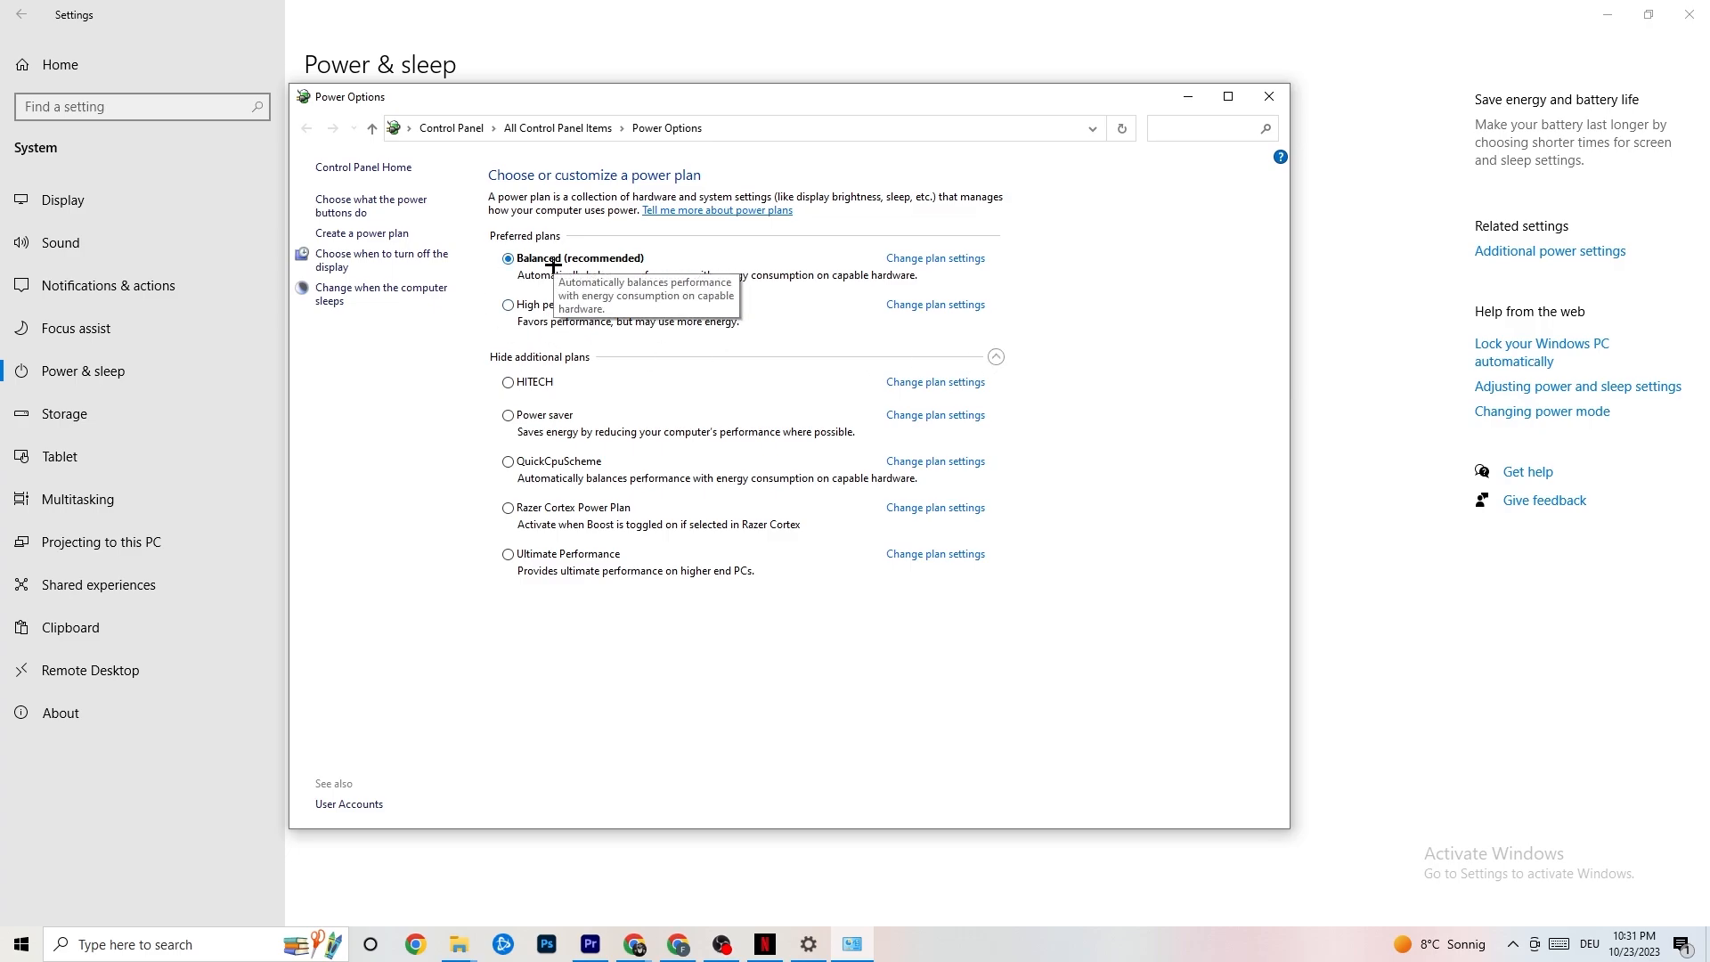
{"action": "left_click", "coordinate": [1268, 95]}
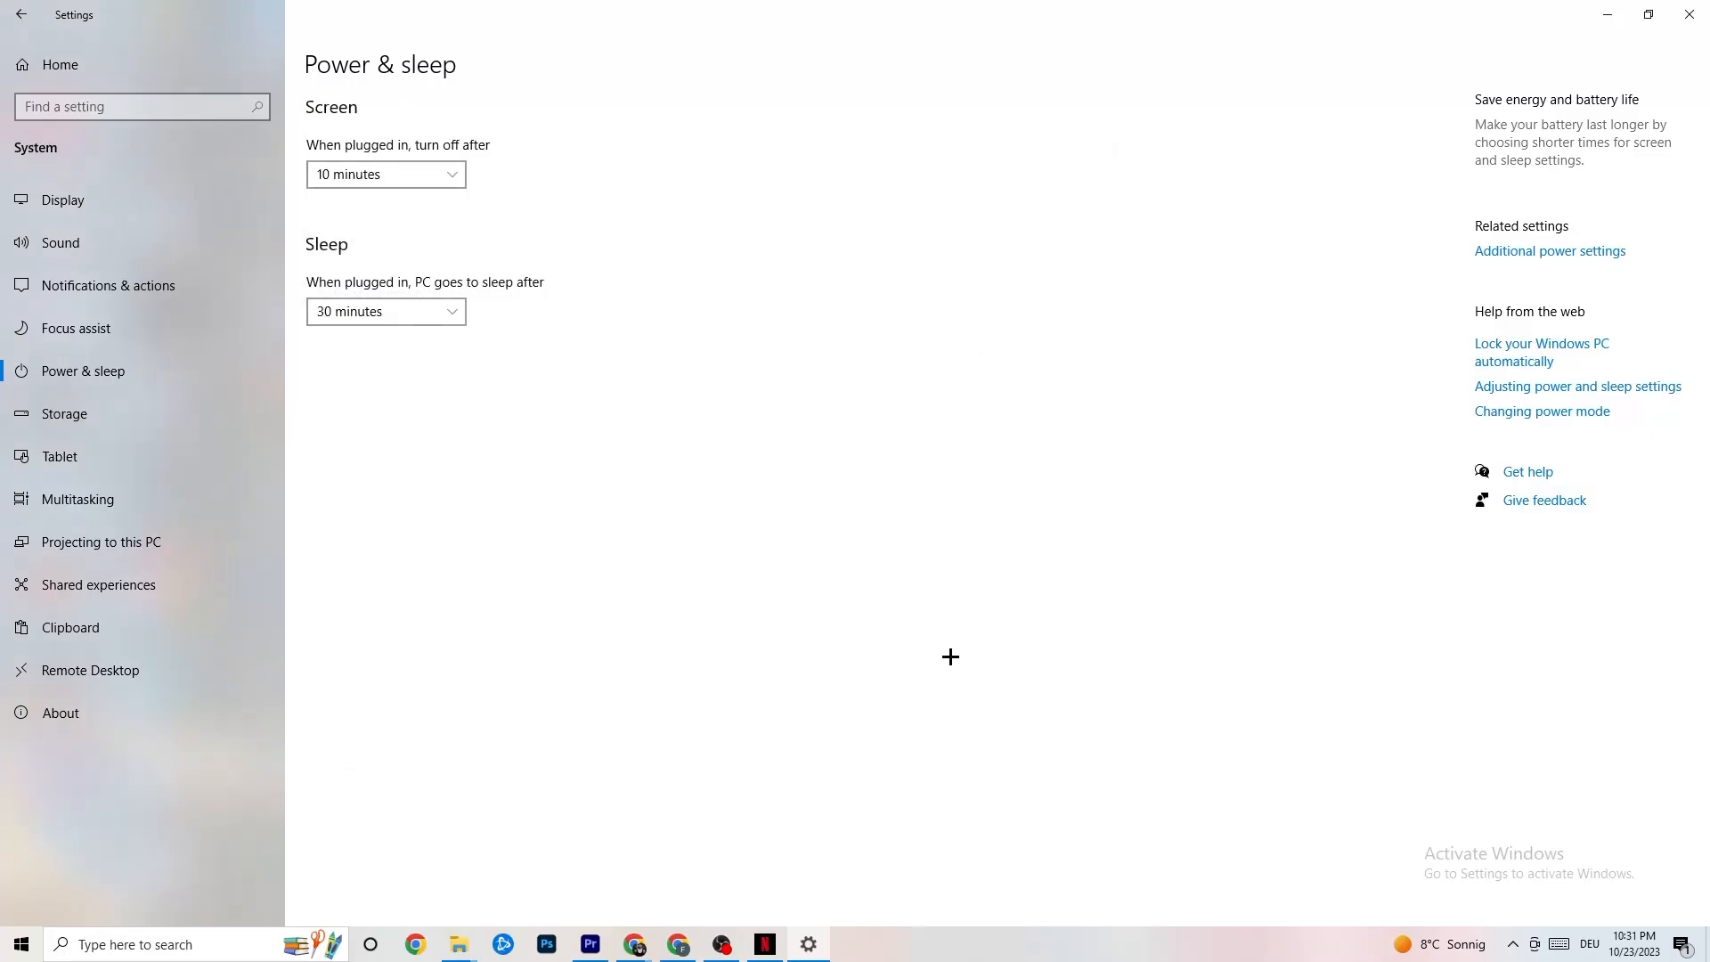
Step: Open the Storage Sense configuration in the storage settings, review its run frequency options, and return to the Settings home page
{"action": "left_click", "coordinate": [134, 430]}
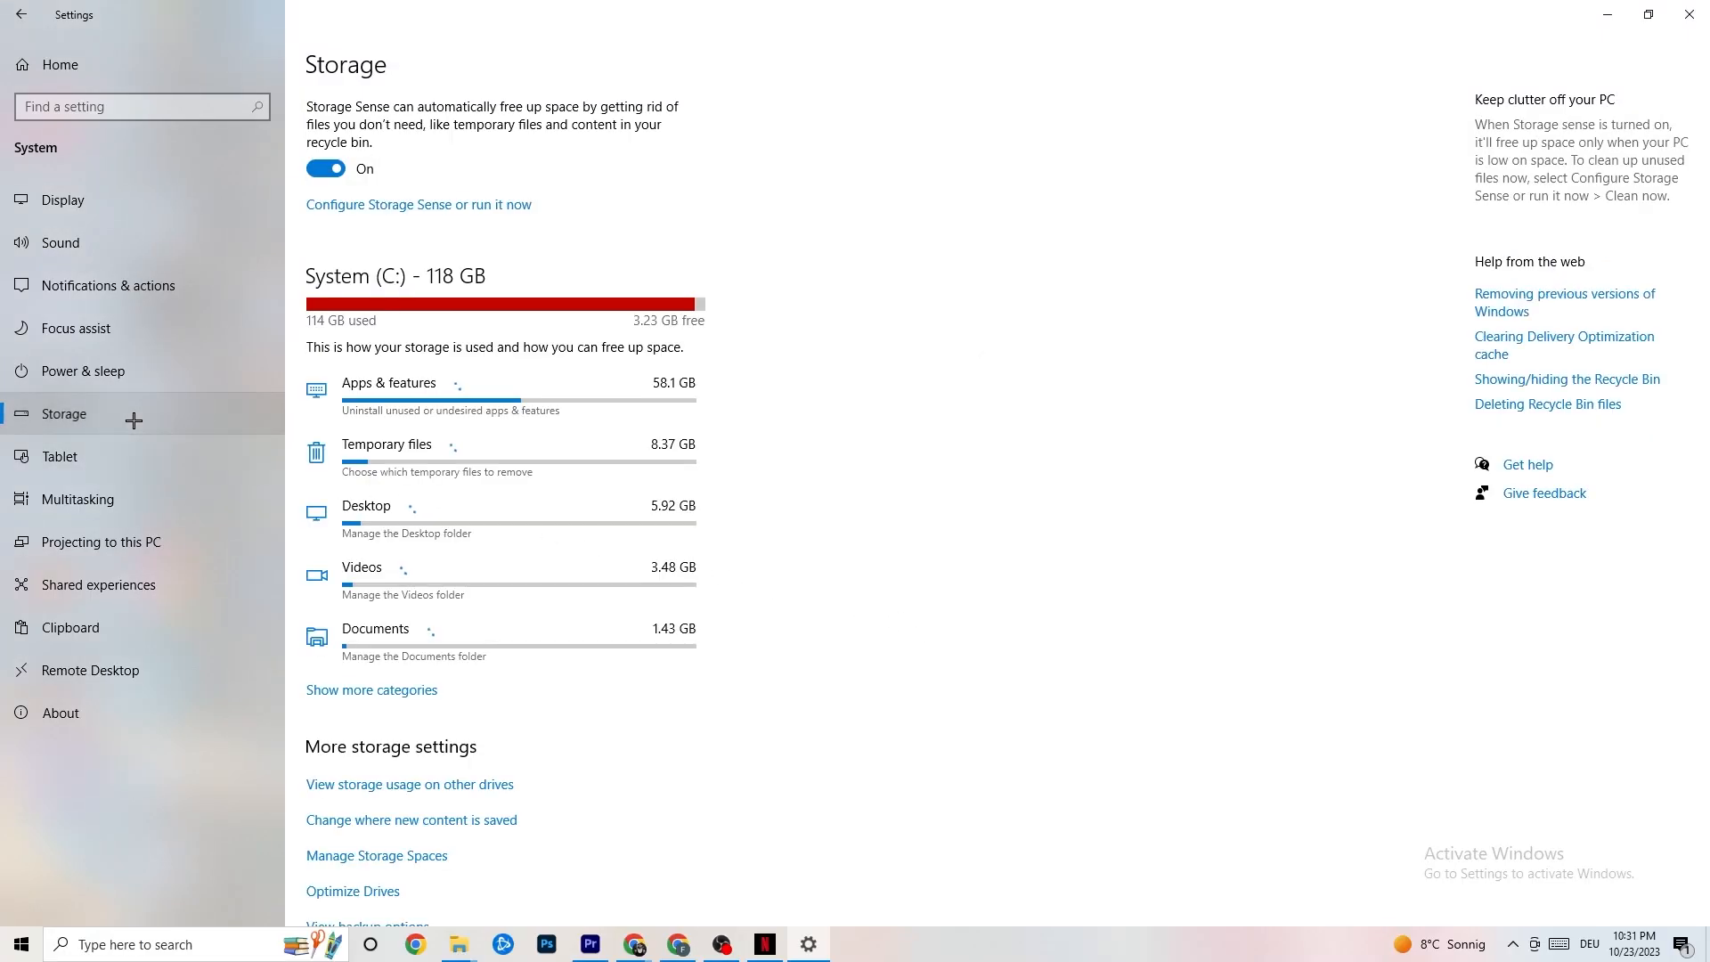
{"action": "left_click", "coordinate": [404, 207]}
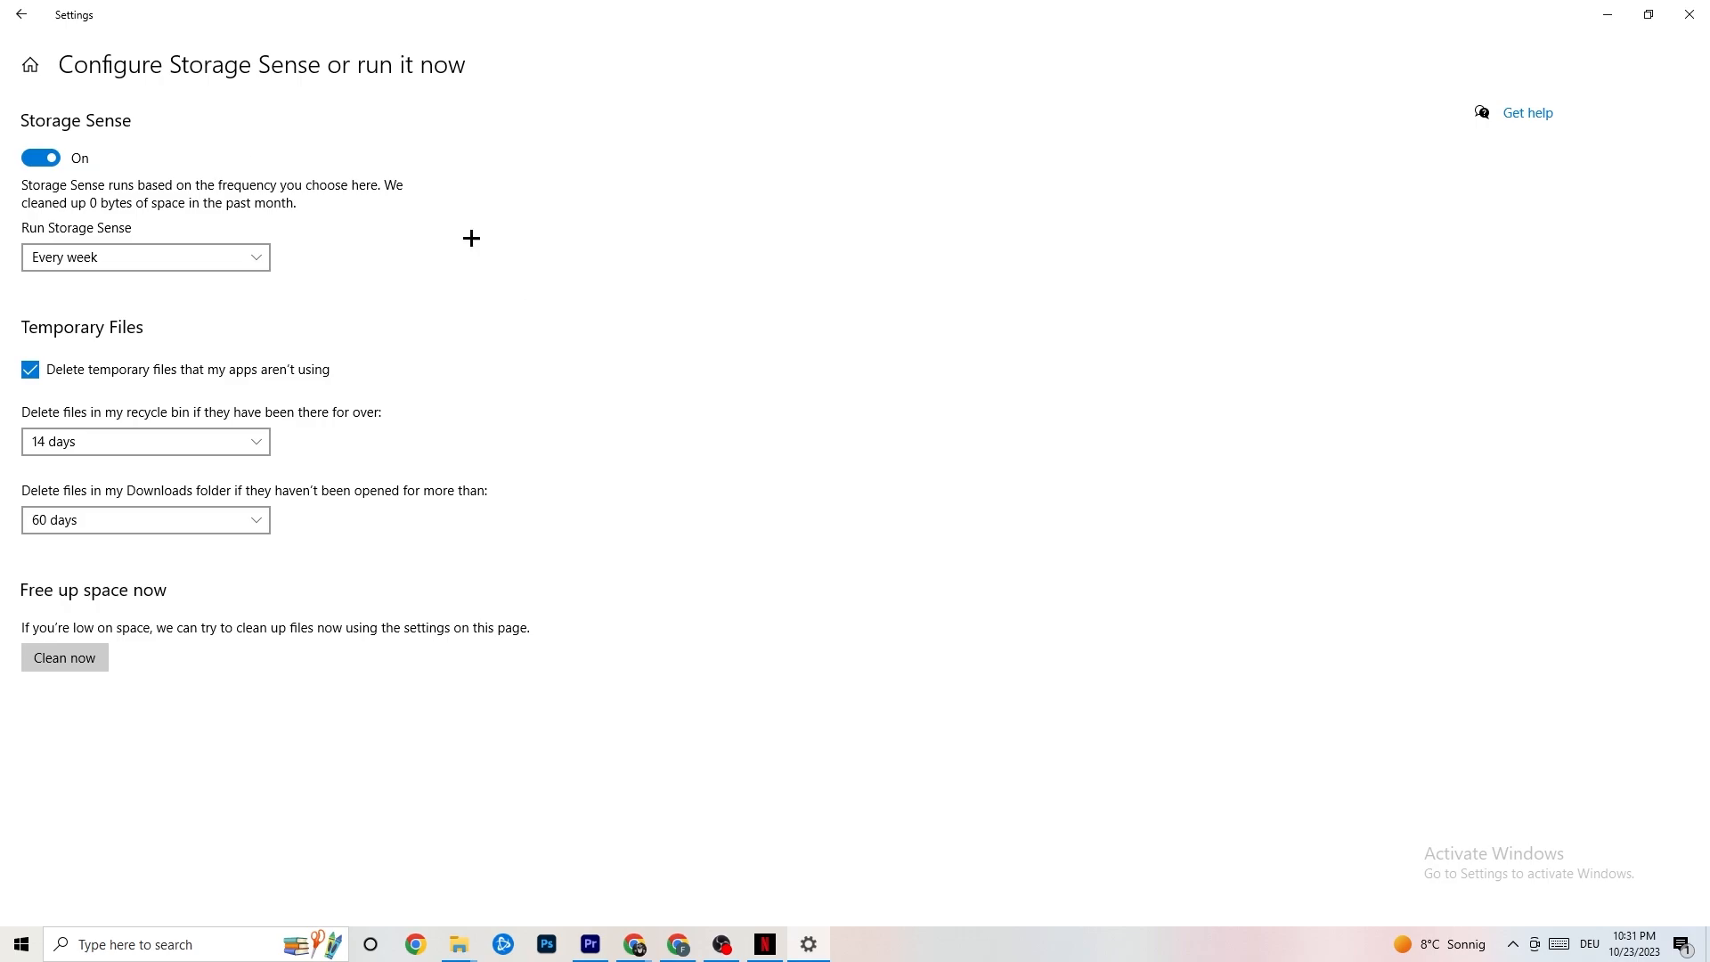
{"action": "left_click", "coordinate": [190, 257]}
{"action": "left_click", "coordinate": [190, 259]}
{"action": "left_click", "coordinate": [258, 265]}
{"action": "left_click", "coordinate": [264, 270]}
{"action": "left_click", "coordinate": [18, 11]}
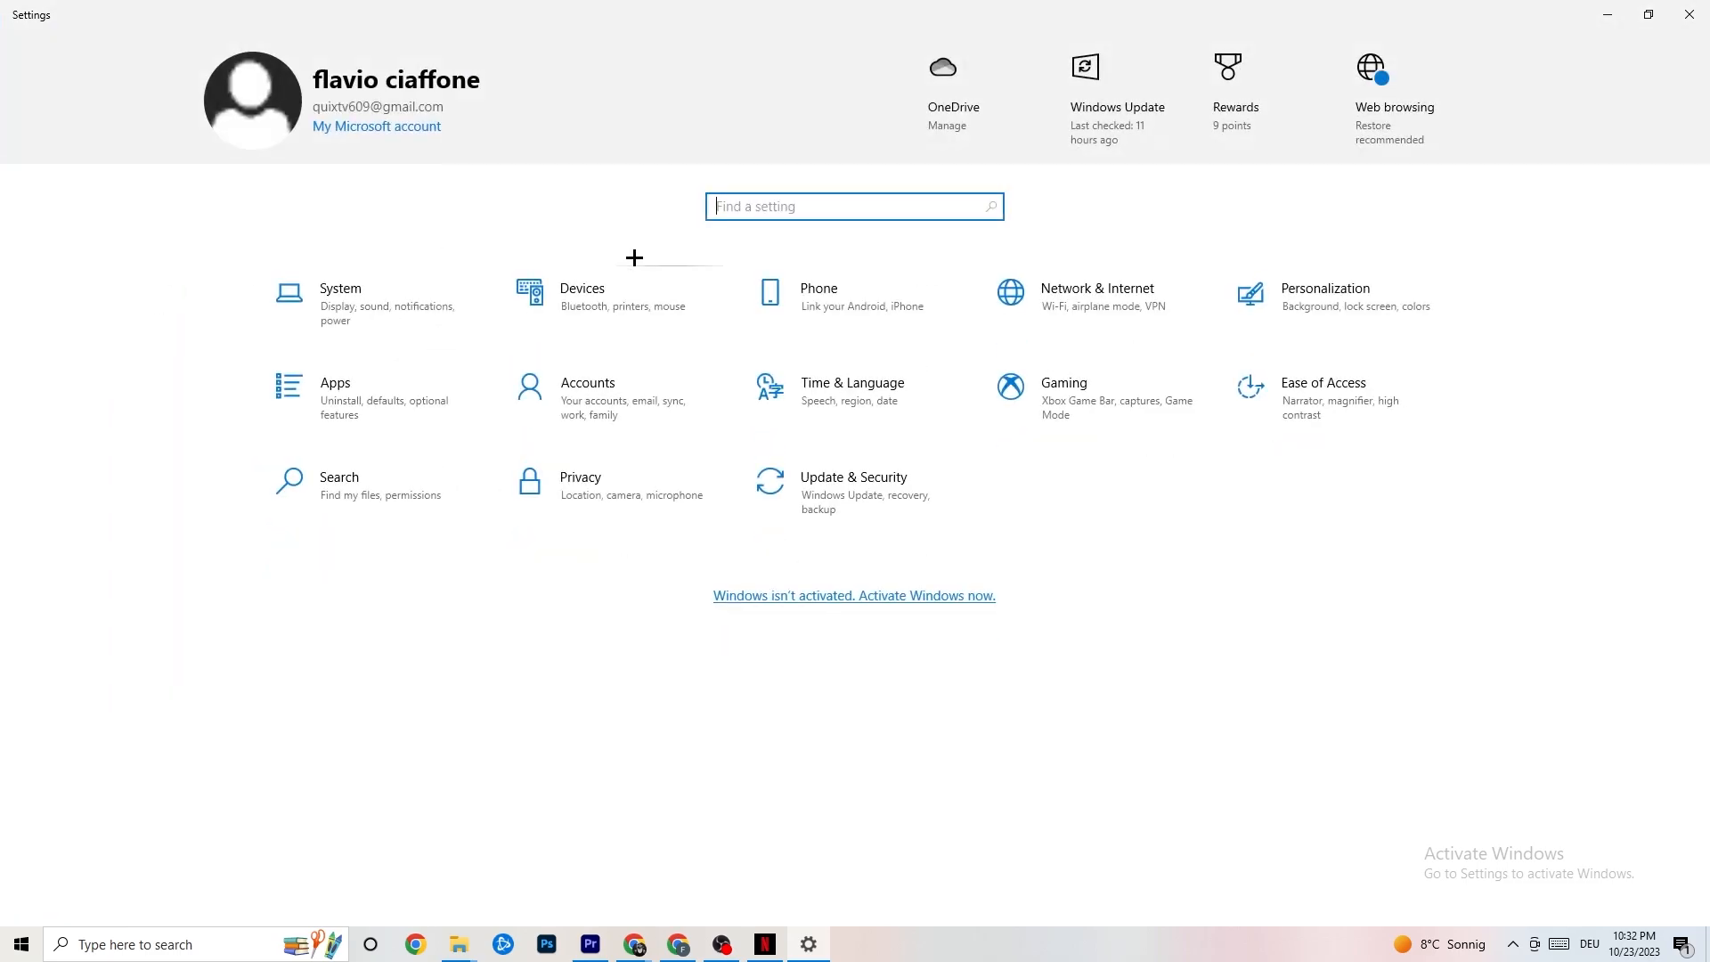
Step: Review the Captures and Game Mode pages in the gaming settings and return to the Settings home page
{"action": "left_click", "coordinate": [1140, 407]}
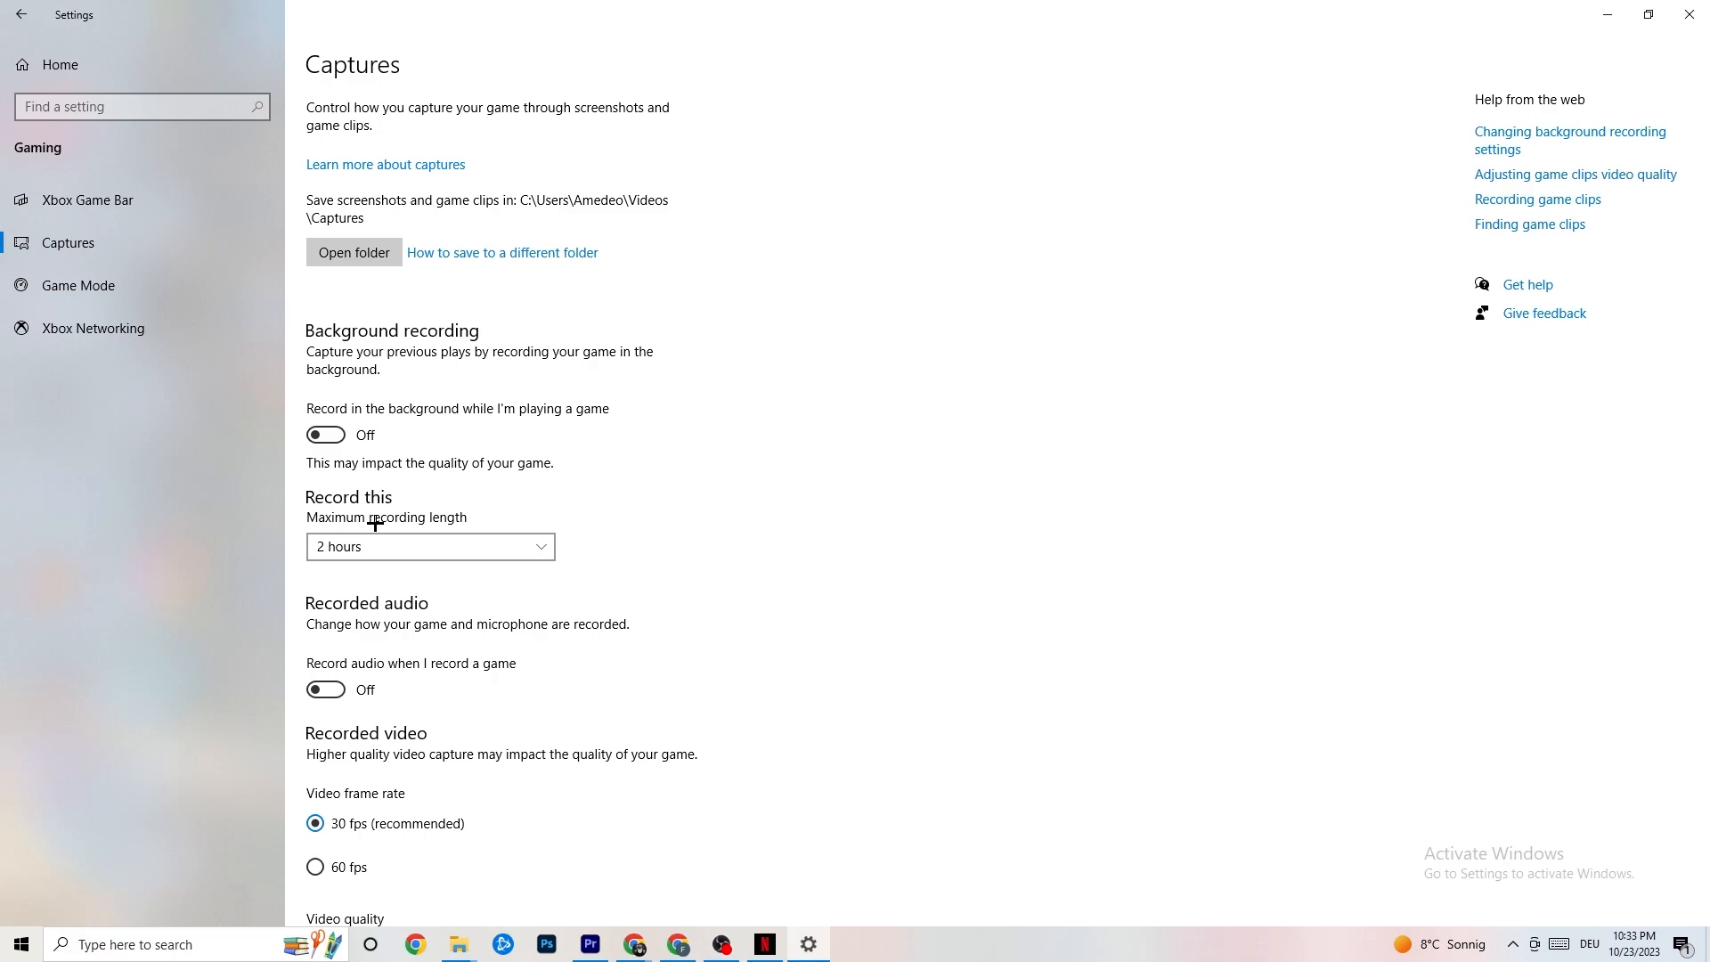
{"action": "left_click", "coordinate": [160, 302]}
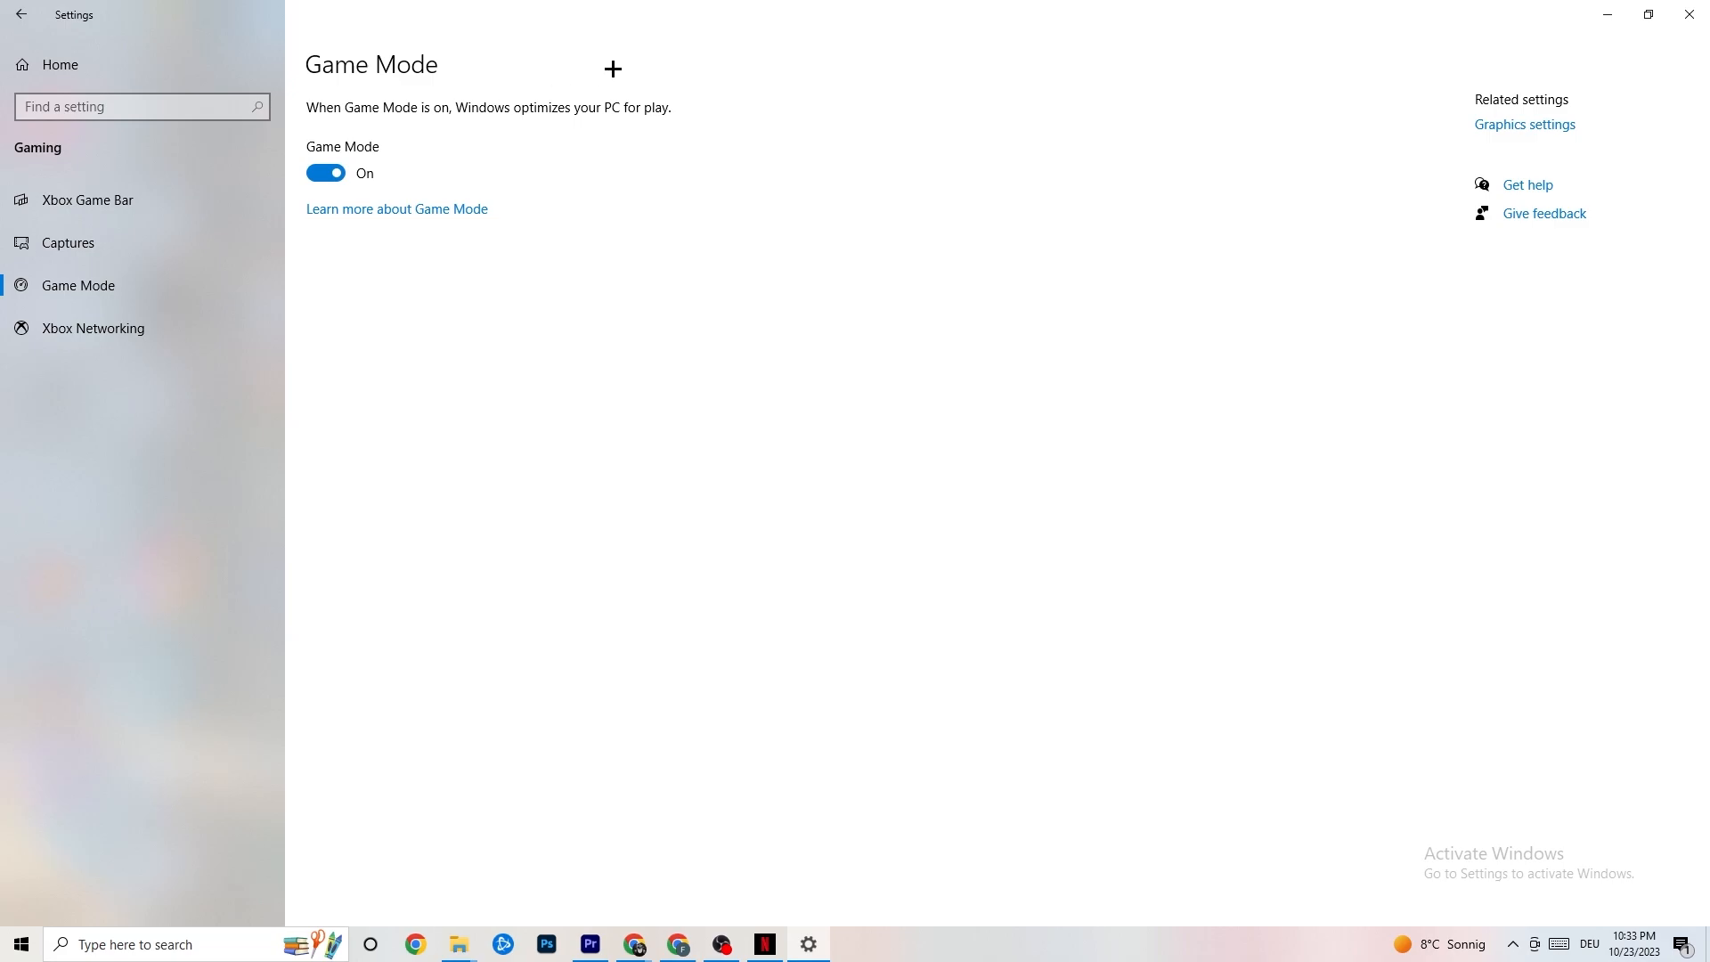
{"action": "left_click", "coordinate": [21, 15]}
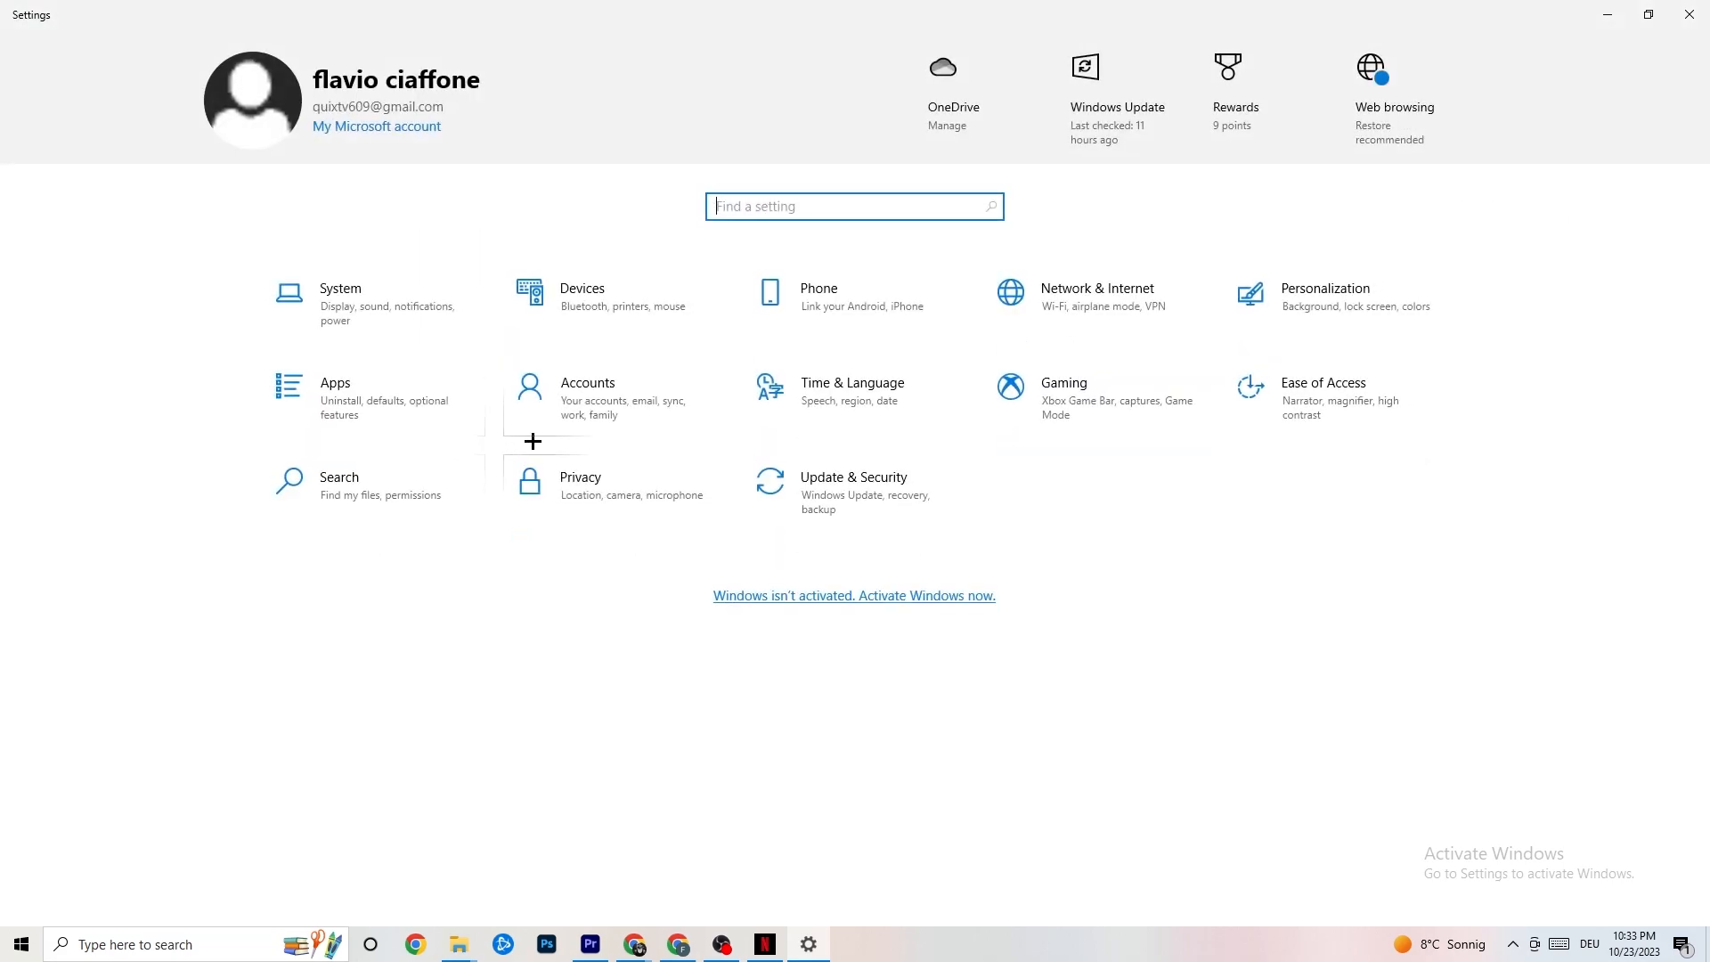
Step: Review the Troubleshoot and Windows Update pages under Update & Security and close Settings
{"action": "left_click", "coordinate": [897, 508]}
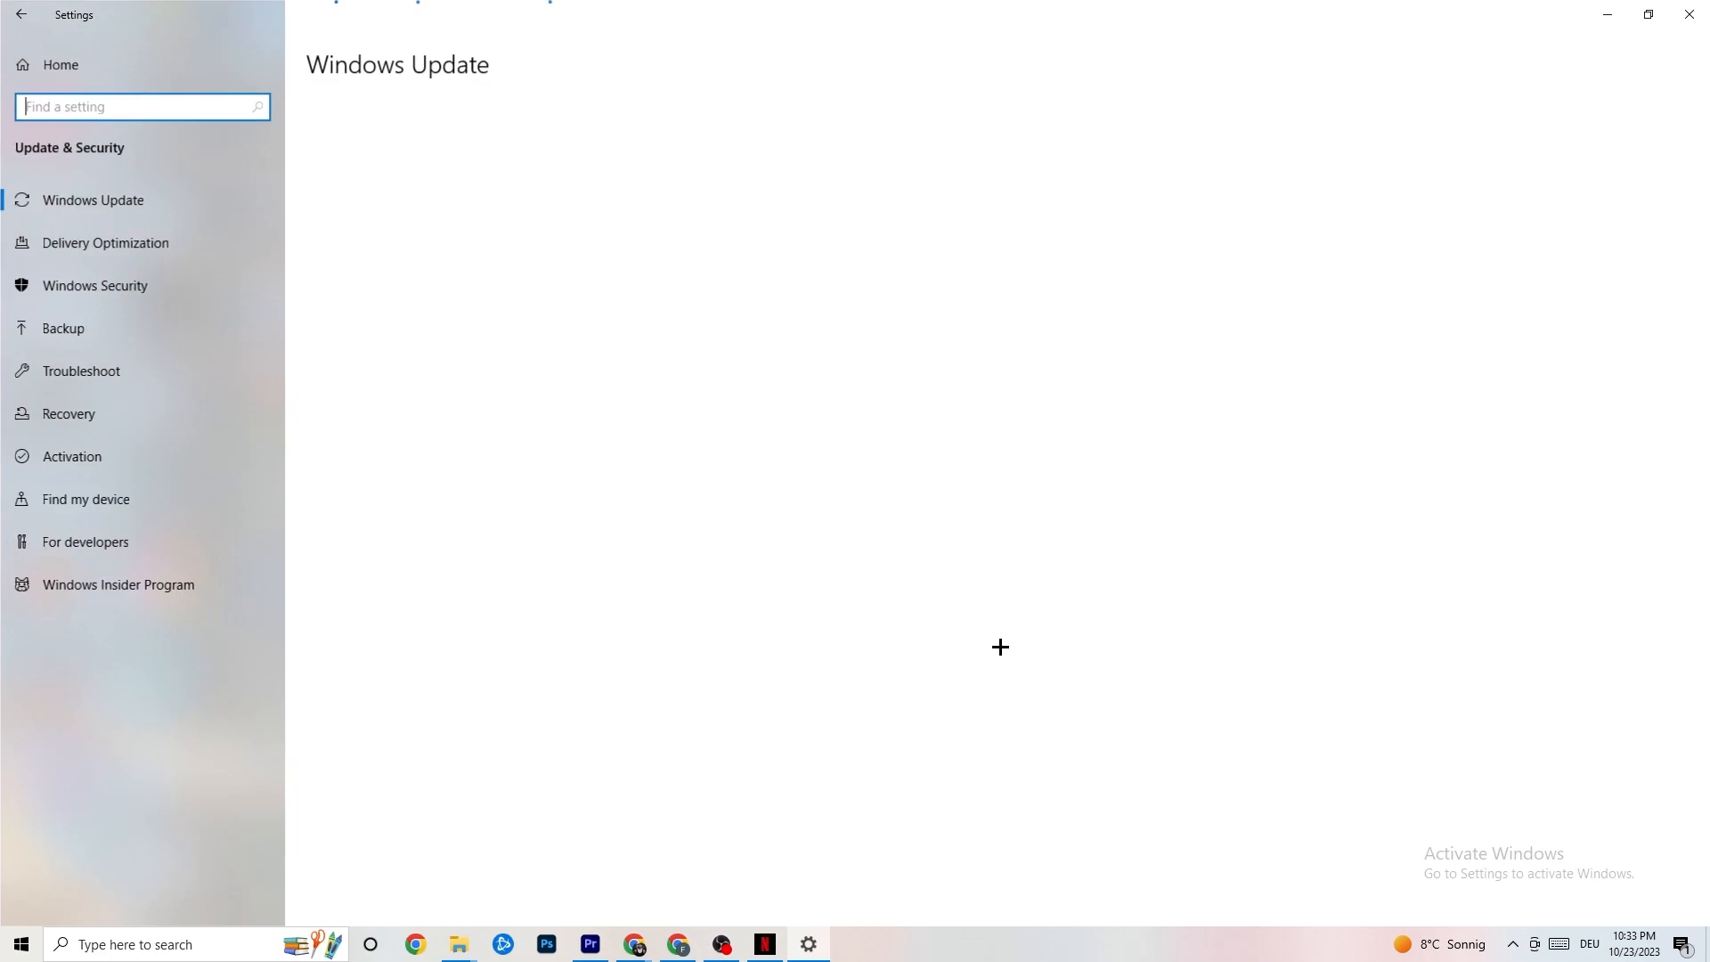
{"action": "left_click", "coordinate": [98, 369]}
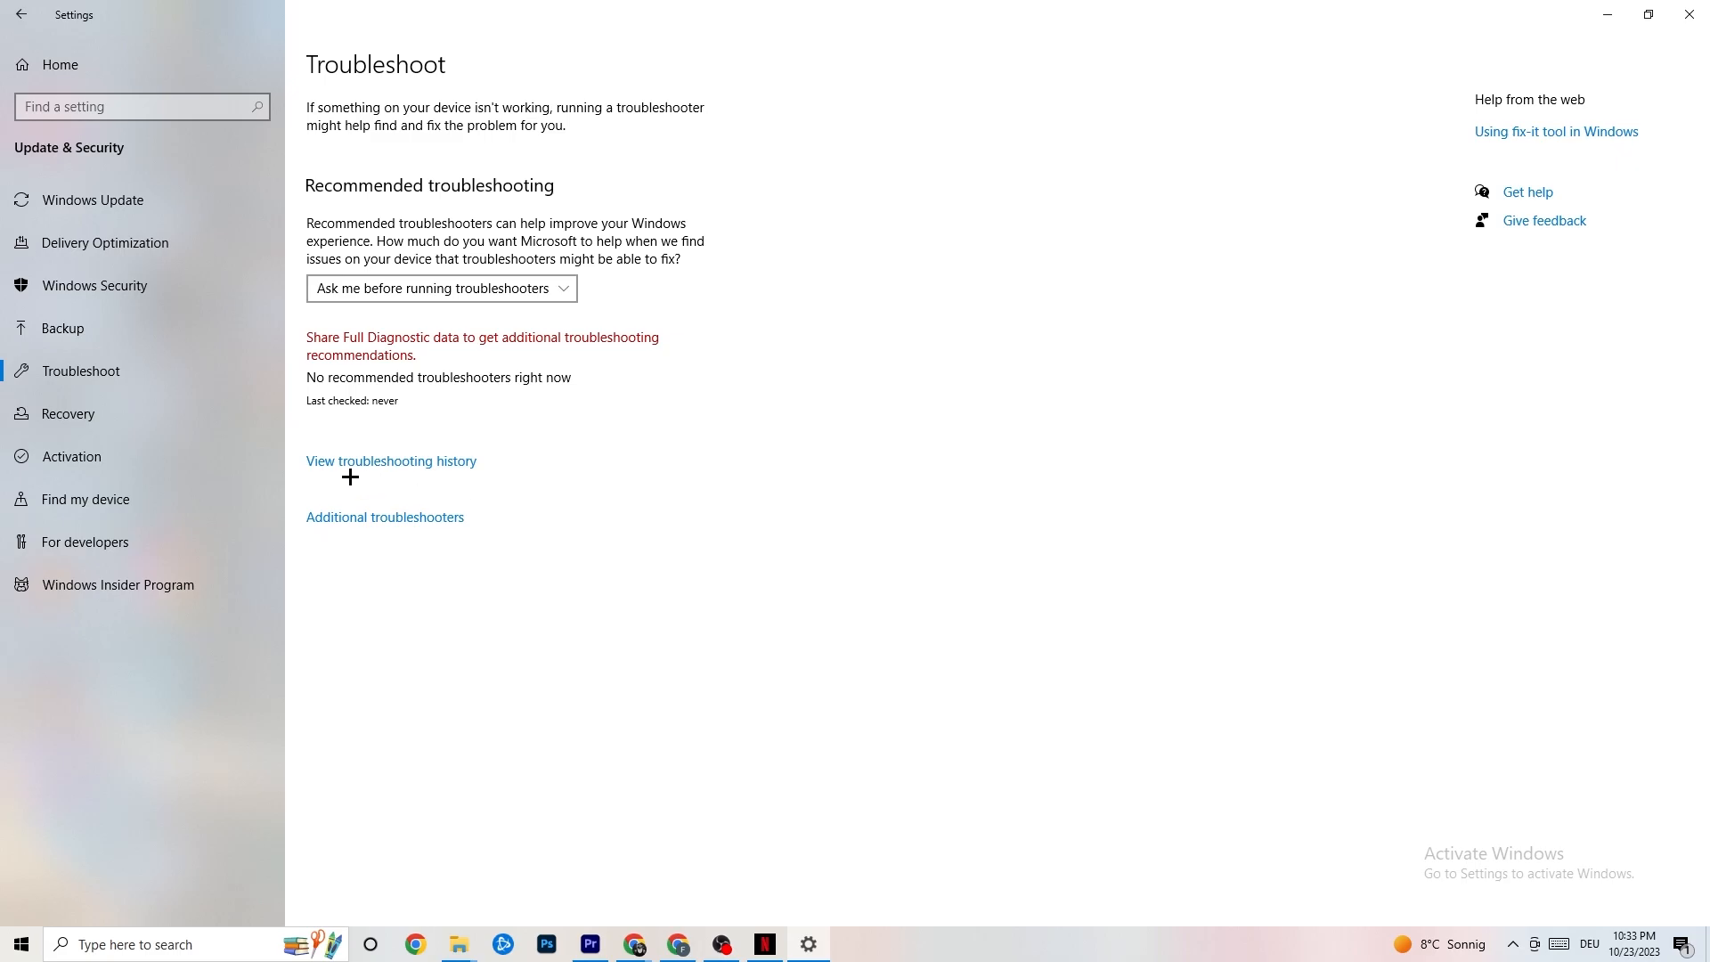
{"action": "left_click", "coordinate": [134, 201]}
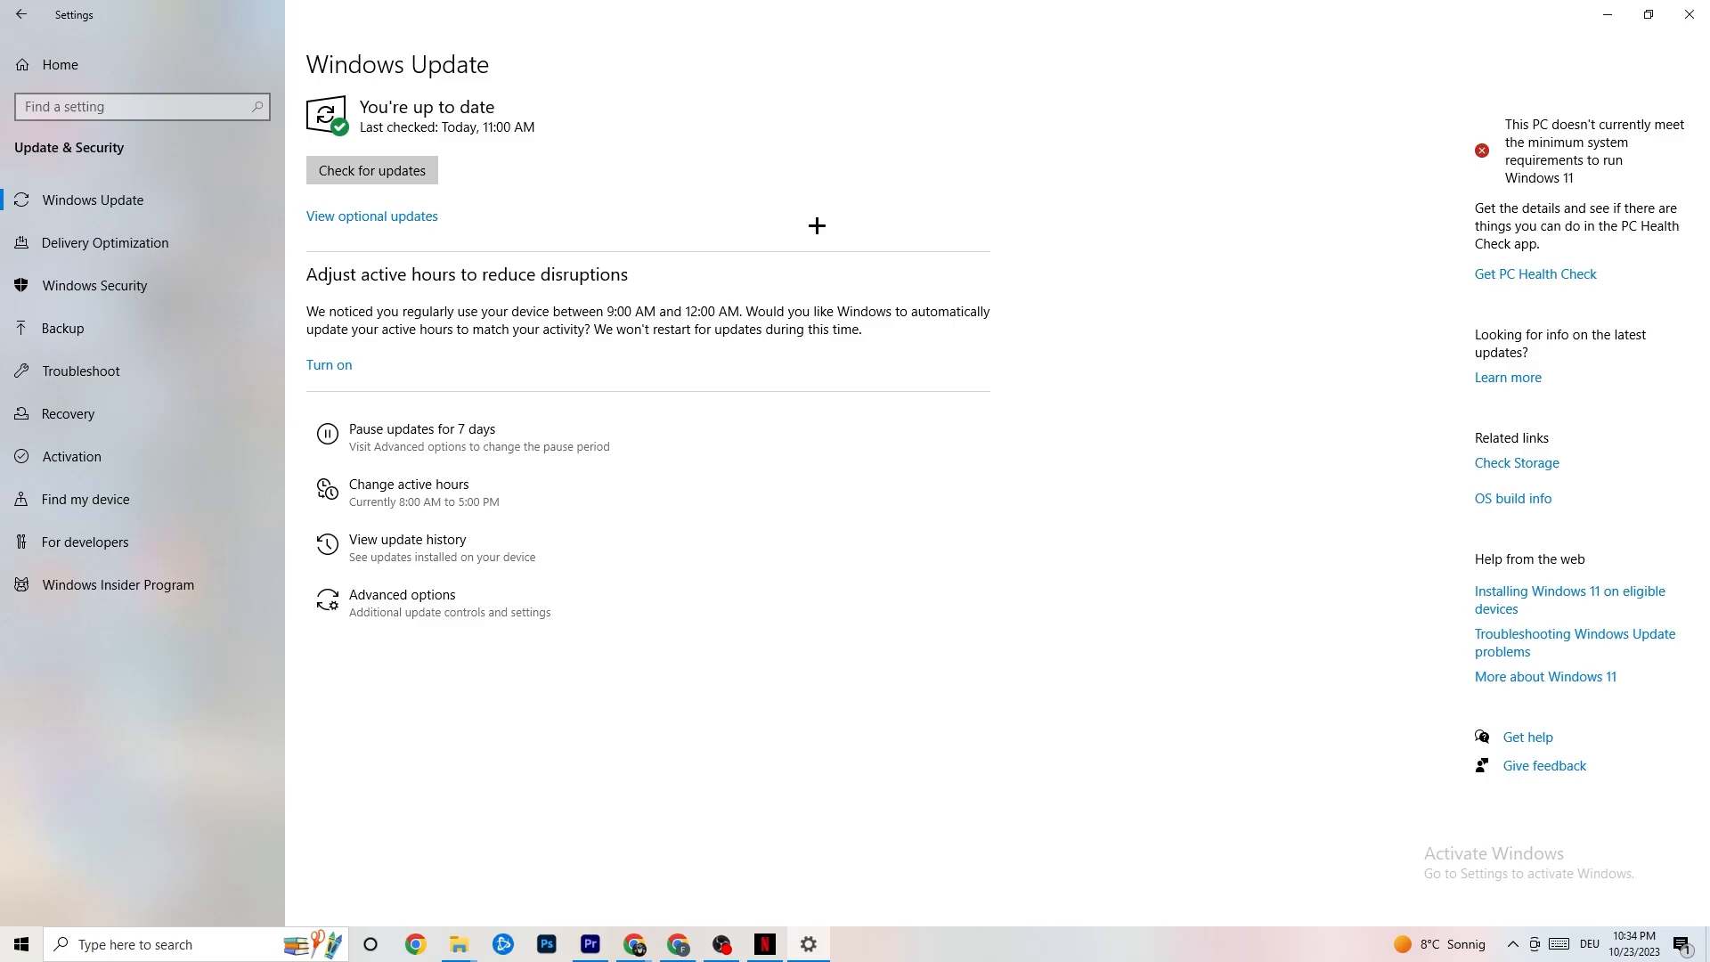
{"action": "left_click", "coordinate": [1671, 20]}
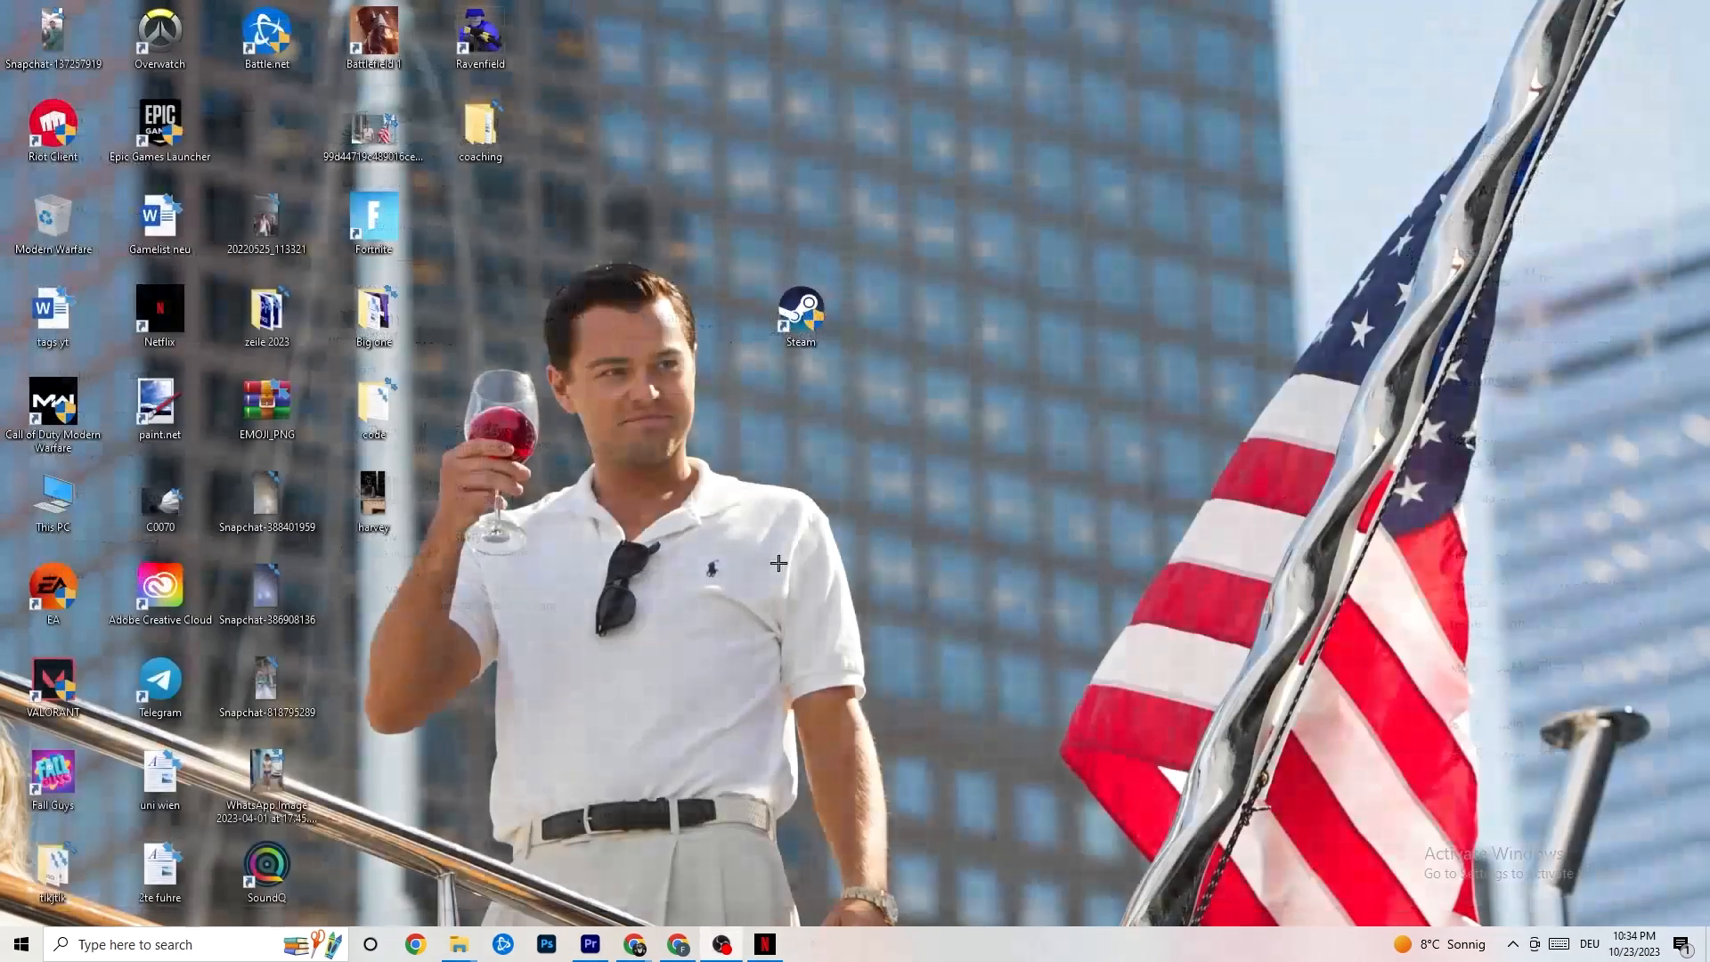